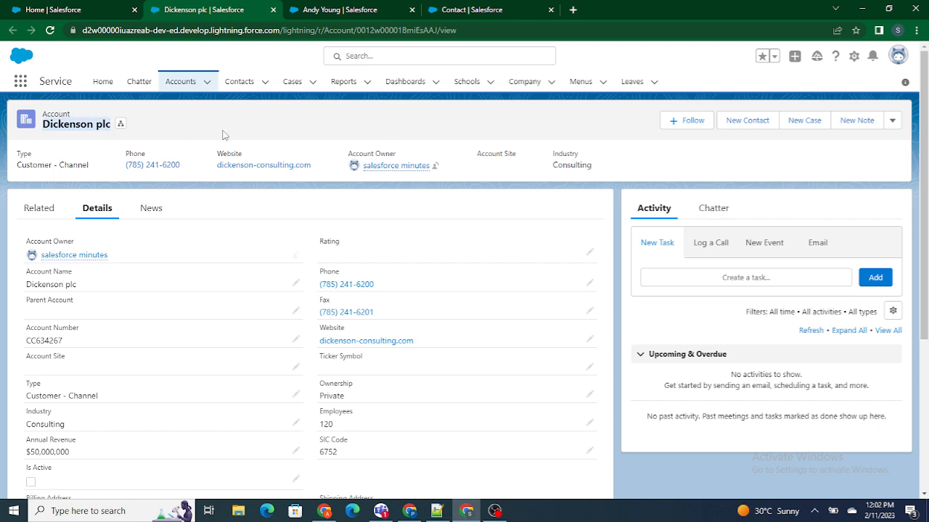
# Step: Review the contact record's details, checking which account is linked in its Account Name field
pyautogui.click(368, 9)
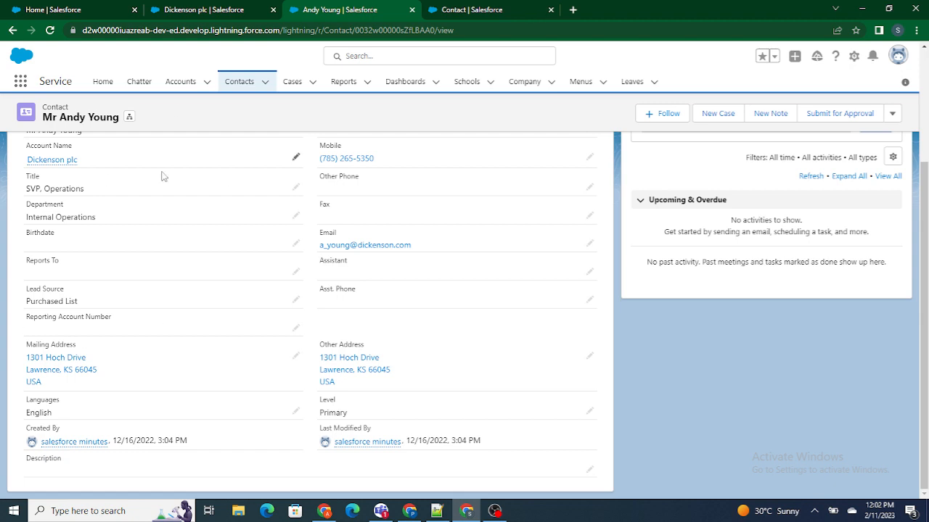
pyautogui.scroll(3, 116, 242)
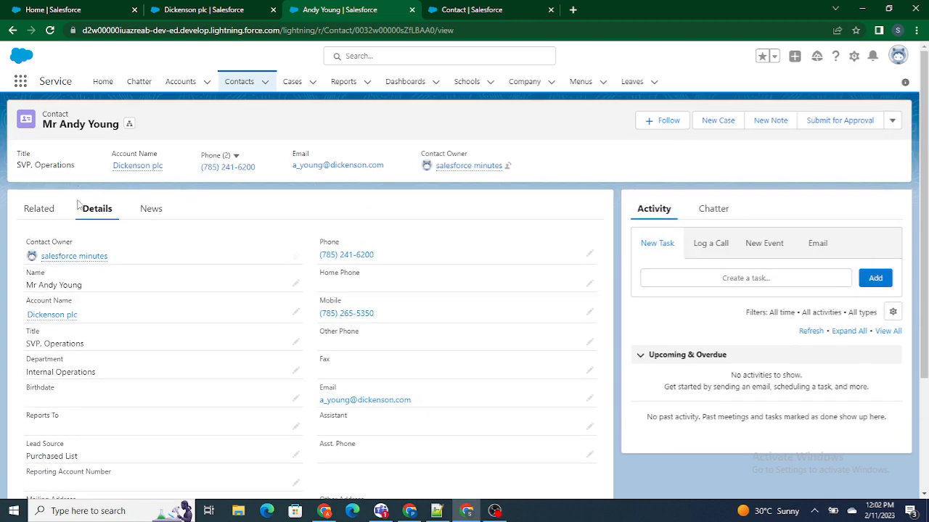
pyautogui.scroll(-1, 112, 336)
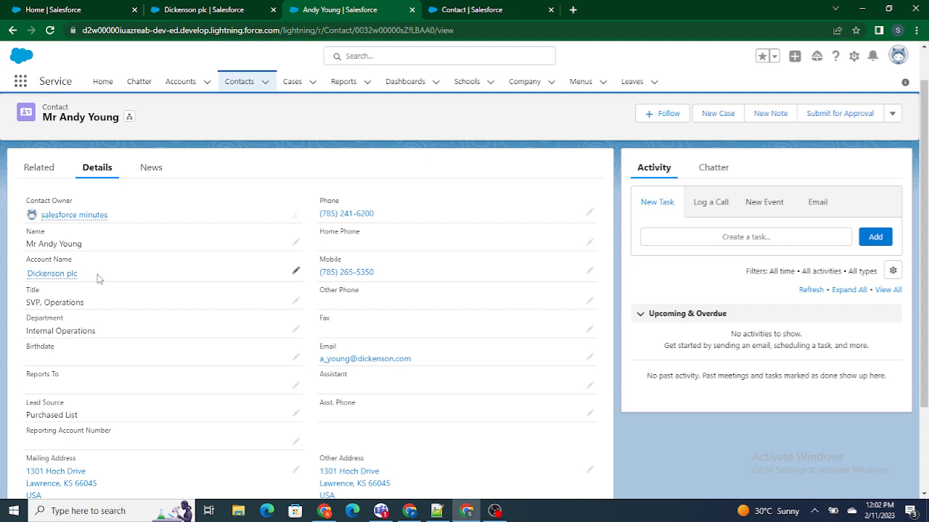
pyautogui.moveTo(29, 273)
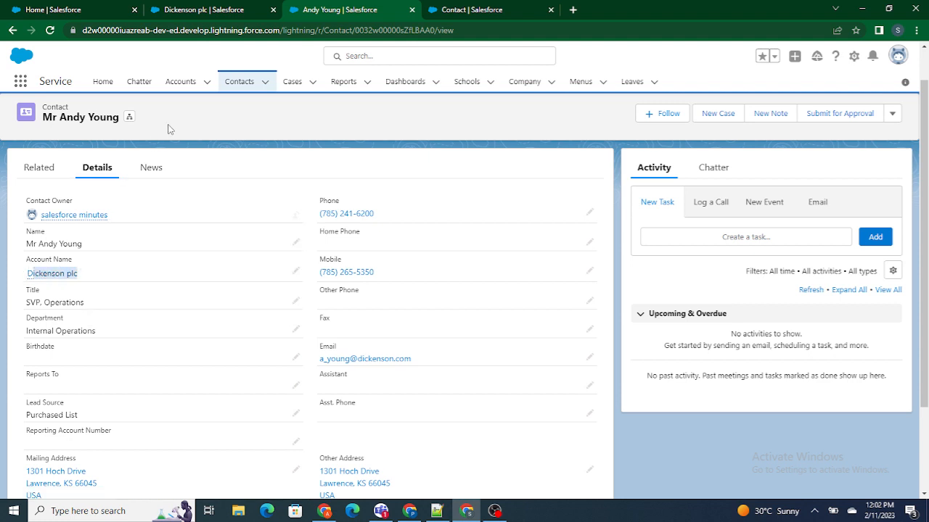
pyautogui.scroll(-1, 111, 362)
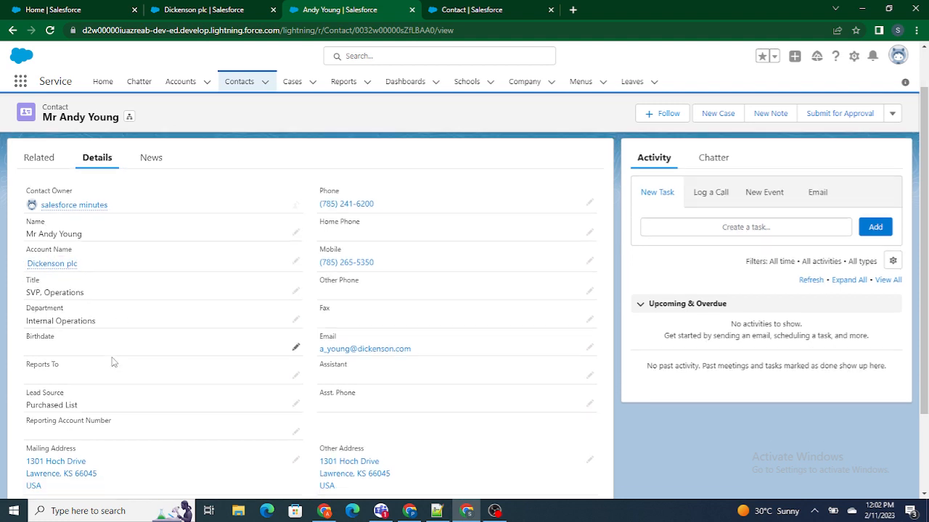
pyautogui.moveTo(93, 260)
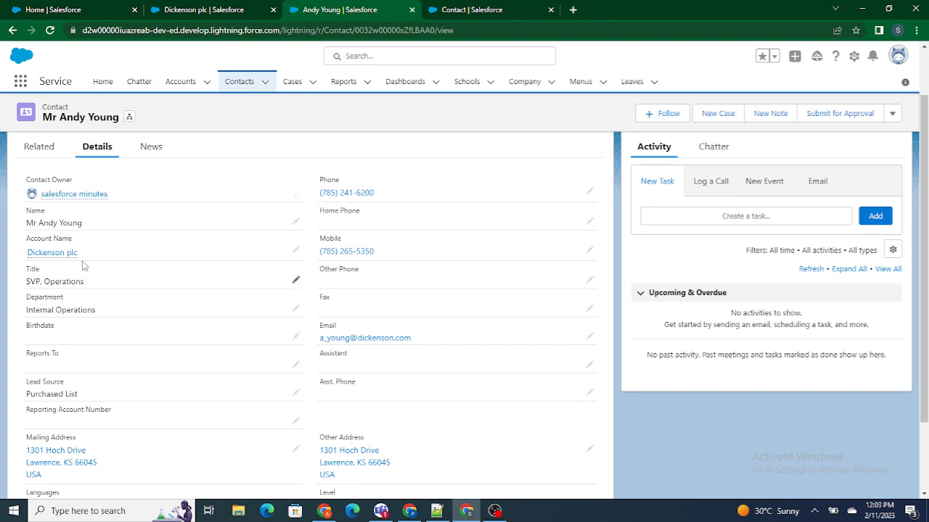
pyautogui.moveTo(27, 255)
pyautogui.scroll(-1, 72, 328)
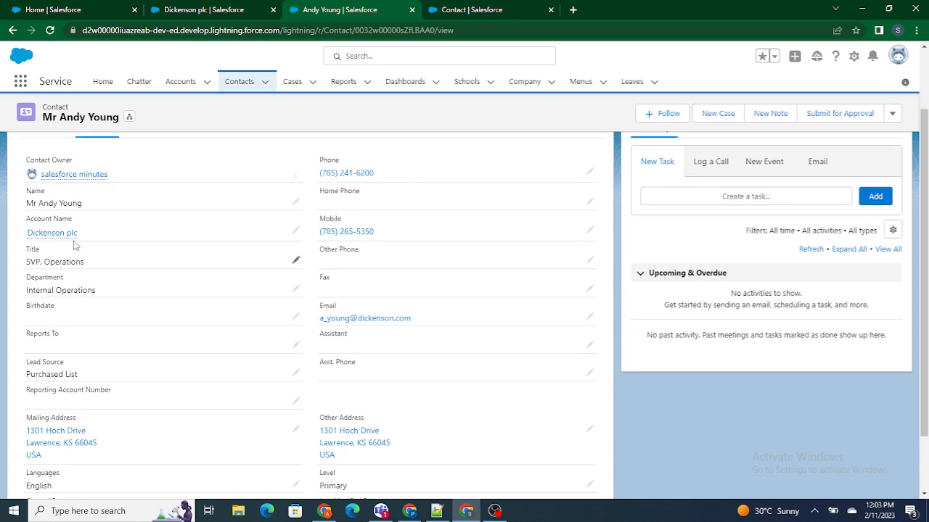
# Step: Compare the Account Number field on the Dickenson plc account with the Reporting Account Number field on the contact record
pyautogui.click(187, 17)
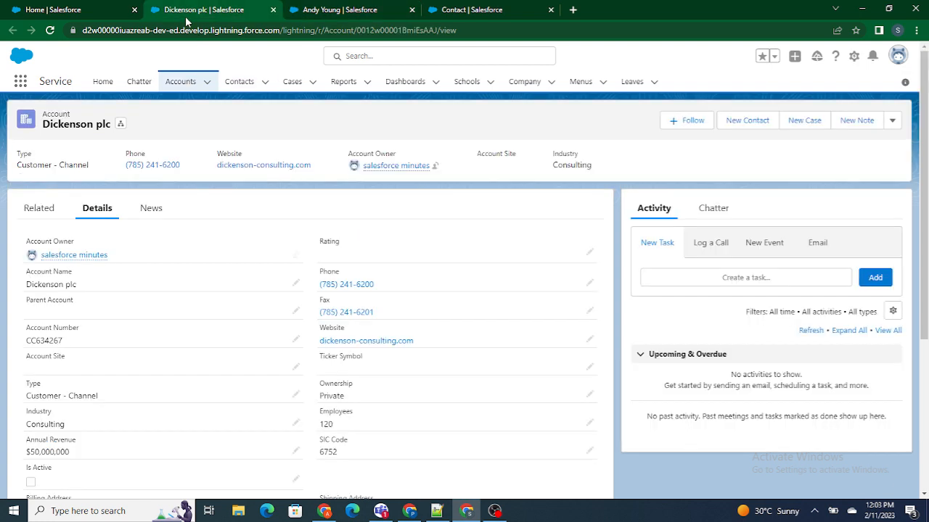
pyautogui.moveTo(63, 341); pyautogui.dragTo(26, 341)
pyautogui.hotkey('ctrl', 'Tab')
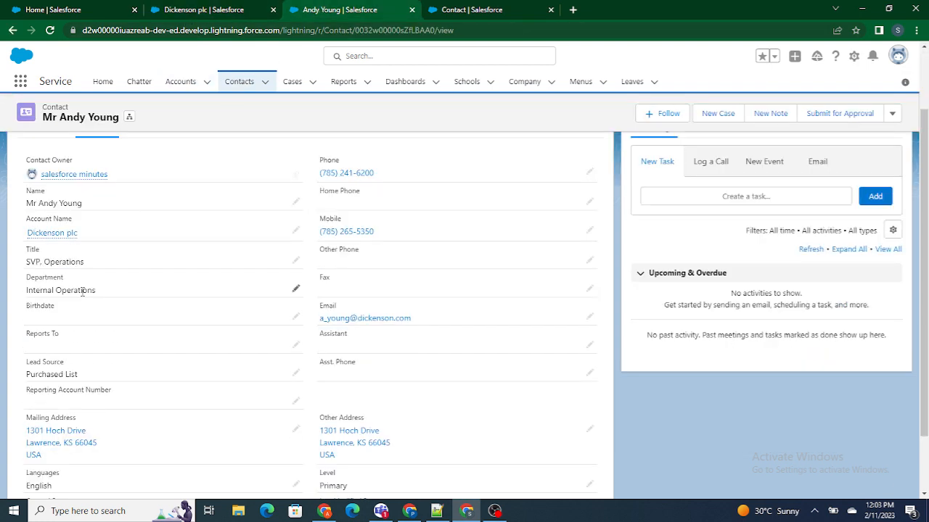
pyautogui.scroll(-1, 78, 365)
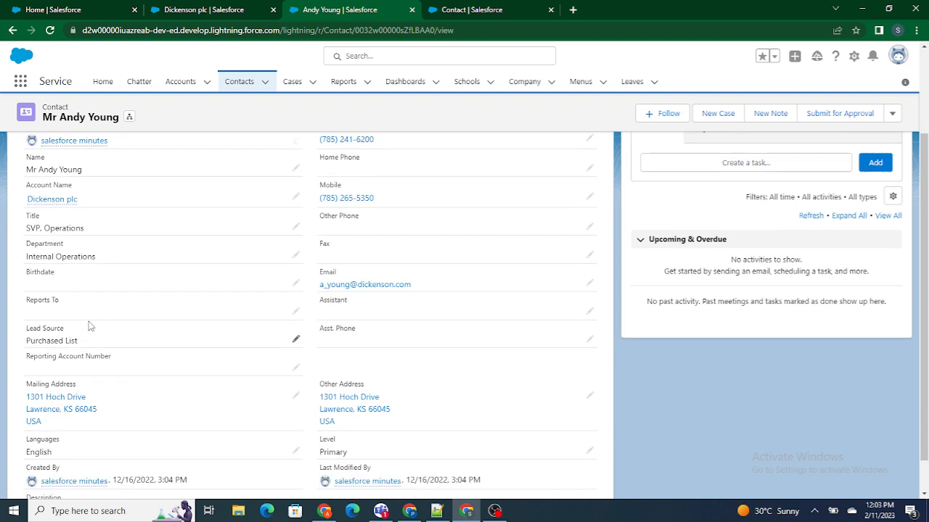
pyautogui.moveTo(123, 356); pyautogui.dragTo(29, 358)
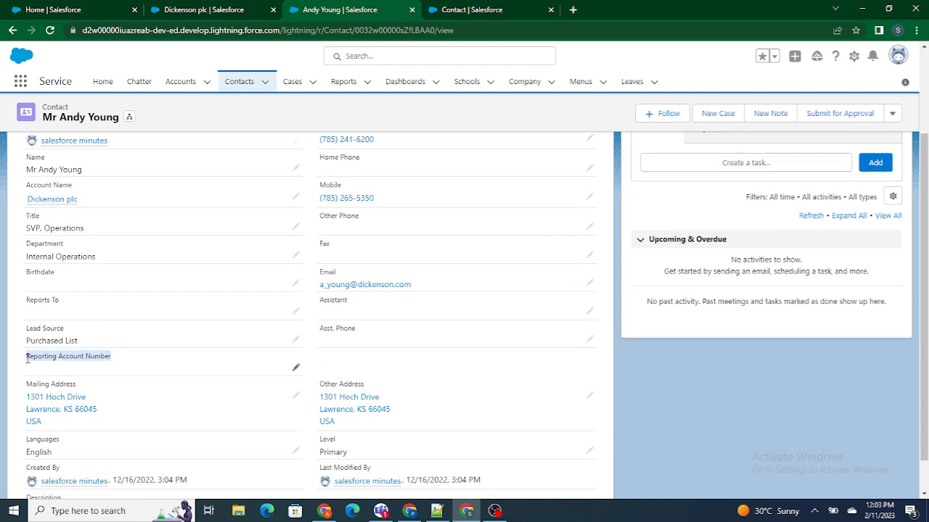
pyautogui.click(212, 9)
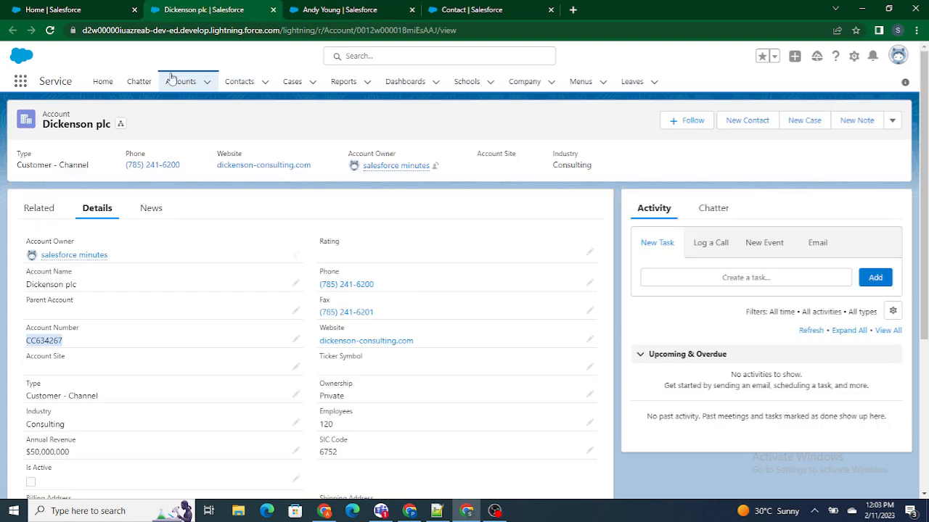
pyautogui.click(214, 139)
pyautogui.hotkey('ctrl', 'Tab')
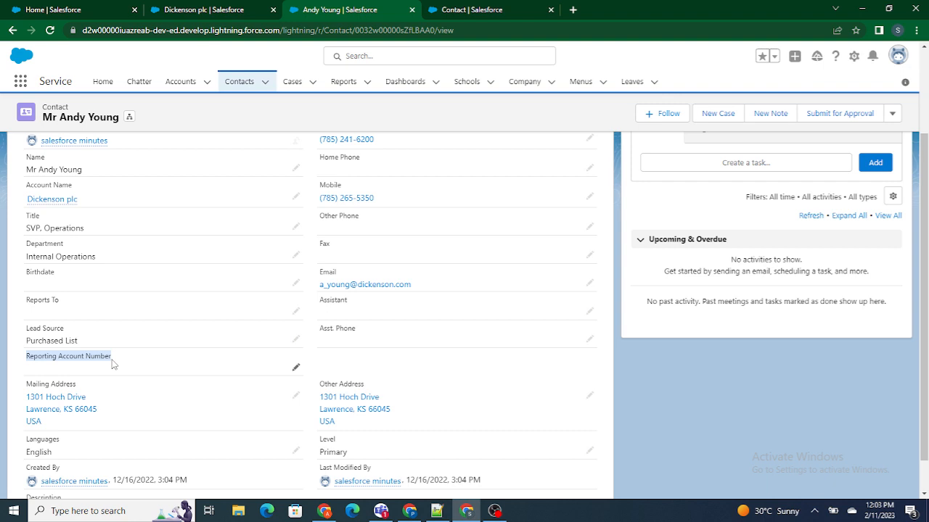
pyautogui.click(186, 121)
# Step: Find Flows in Setup by searching for "flows" and start a new flow from the list of all flows
pyautogui.hotkey('ctrl', '1')
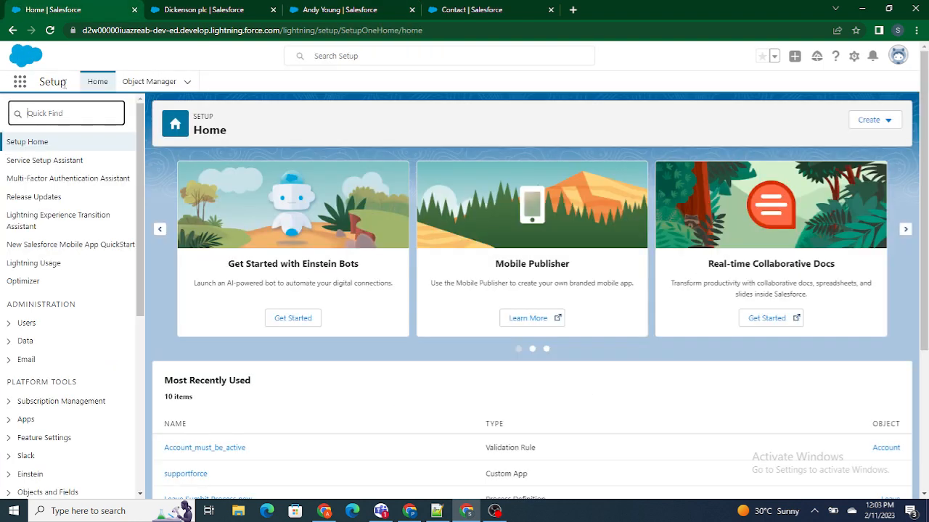
pyautogui.write('flows')
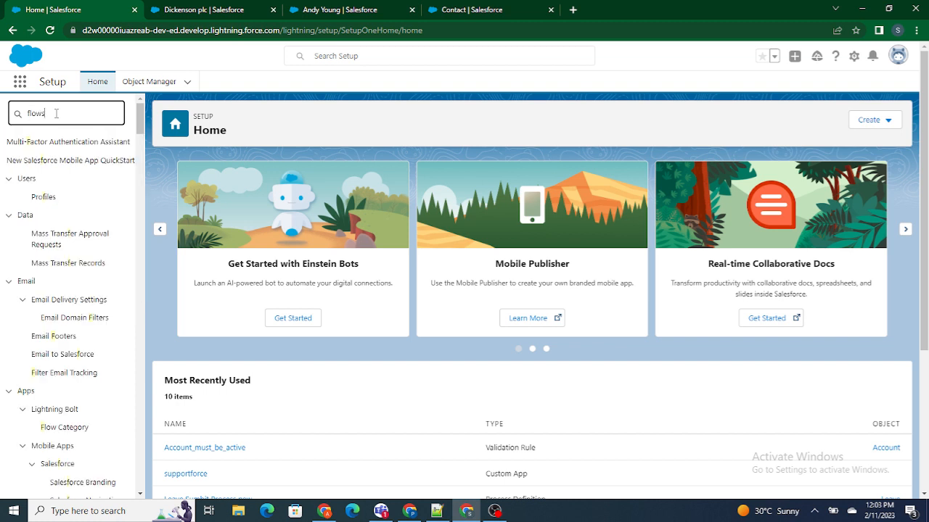
pyautogui.click(40, 162)
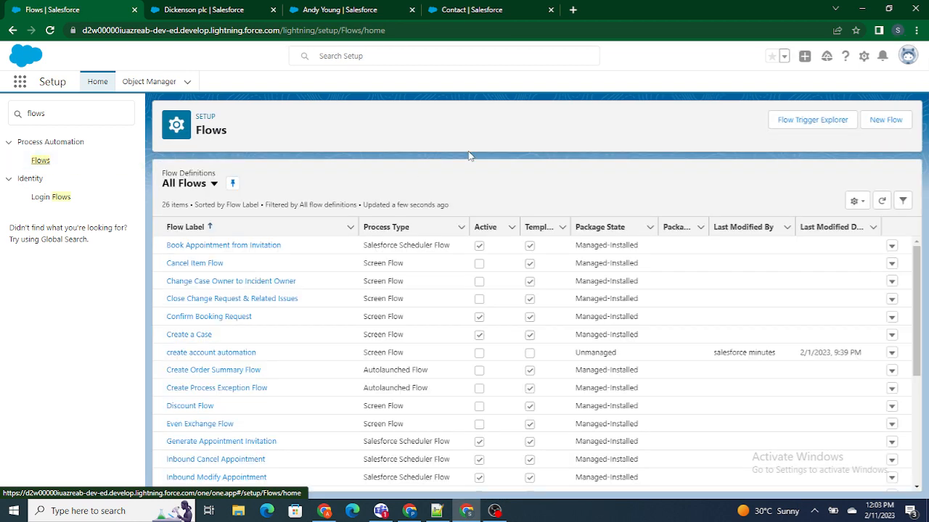
pyautogui.click(894, 120)
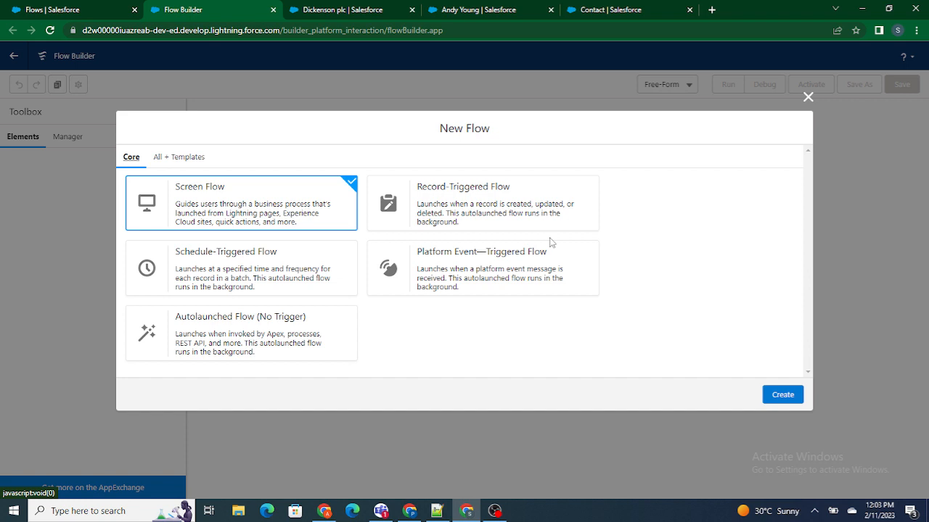
# Step: Check the contact's Account Name field again and create the new flow as a Record-Triggered Flow
pyautogui.click(468, 9)
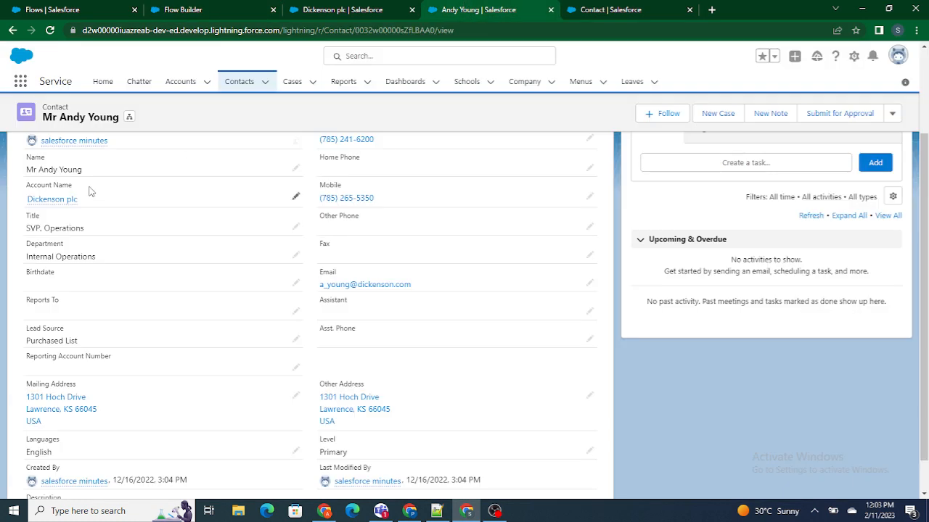
pyautogui.moveTo(98, 203); pyautogui.dragTo(35, 182)
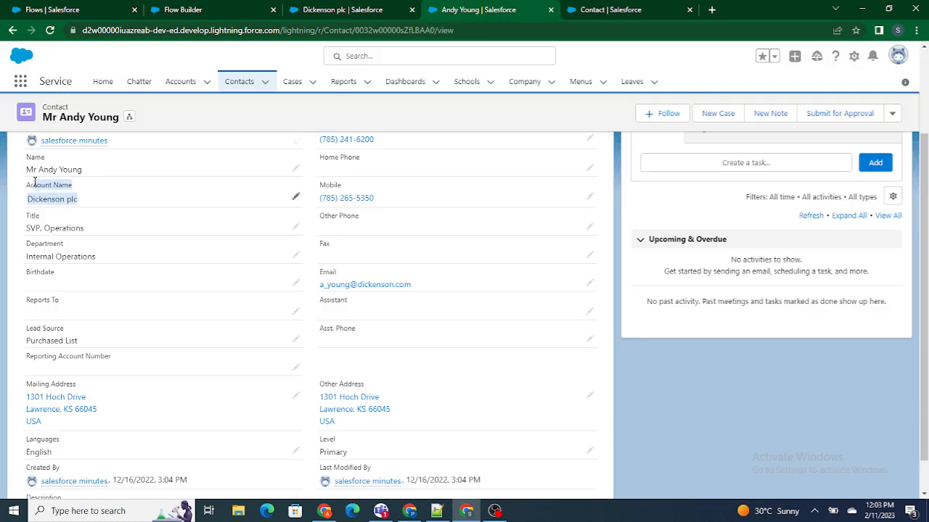
pyautogui.click(180, 10)
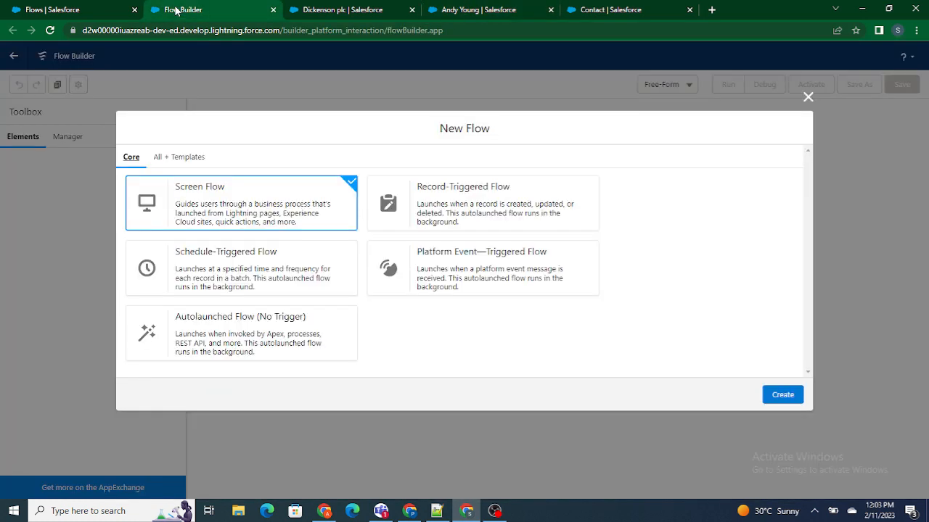
pyautogui.click(424, 210)
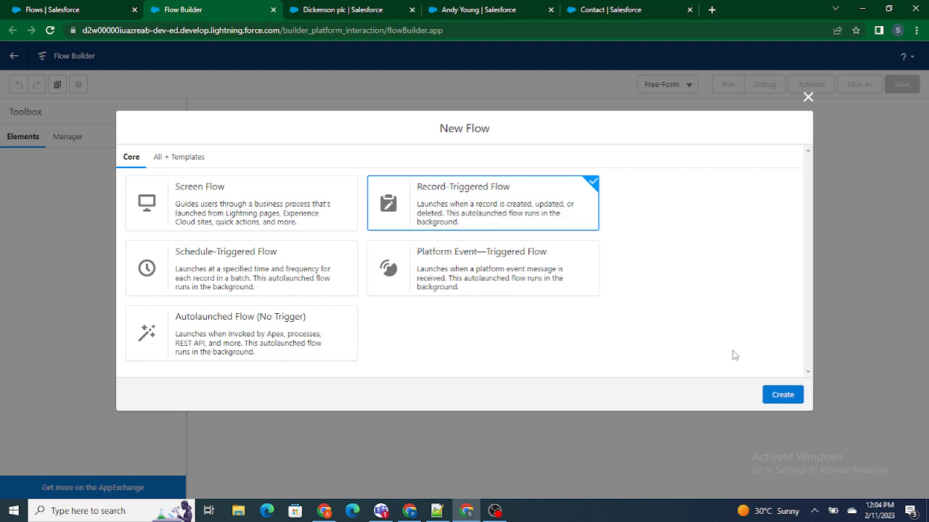
pyautogui.click(782, 395)
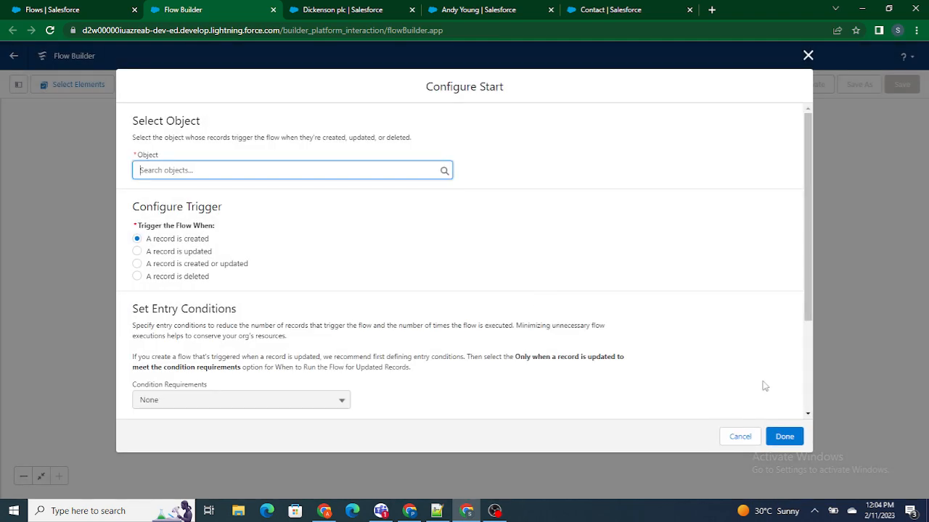
# Step: Recheck the account linked to the contact and set Contact as the object whose records trigger the flow
pyautogui.click(485, 7)
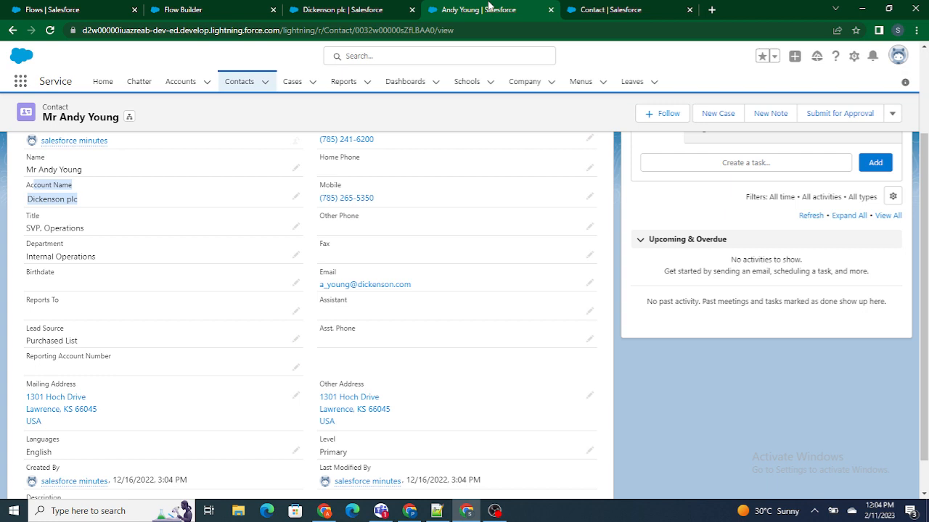
pyautogui.moveTo(55, 205)
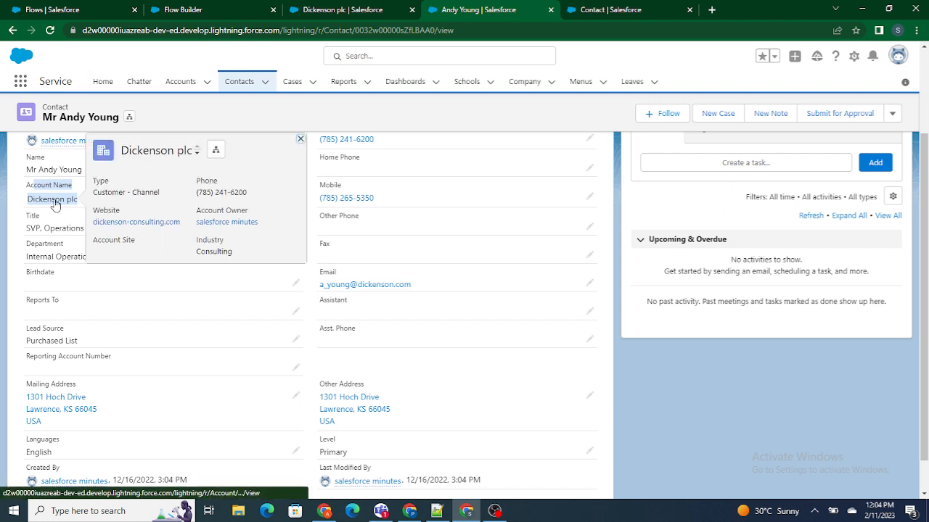
pyautogui.click(180, 8)
pyautogui.click(197, 169)
pyautogui.write('c')
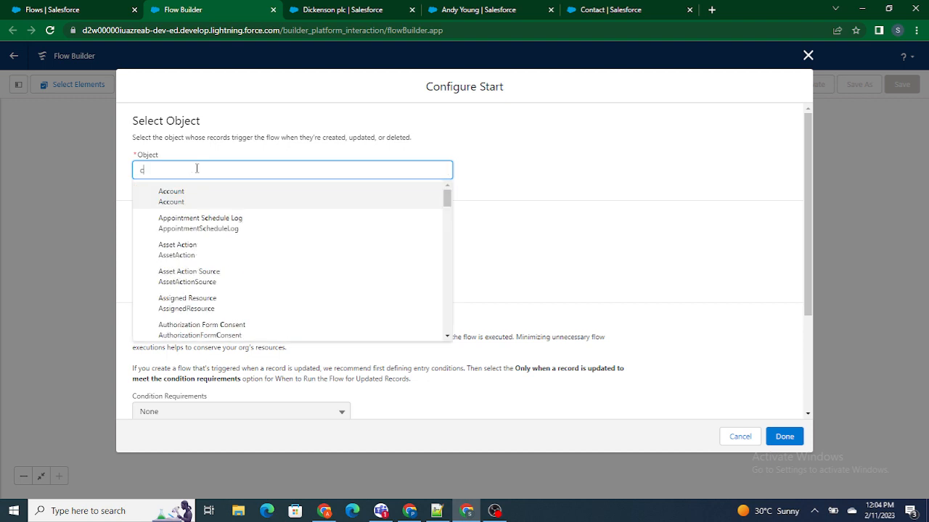
pyautogui.write('ontact')
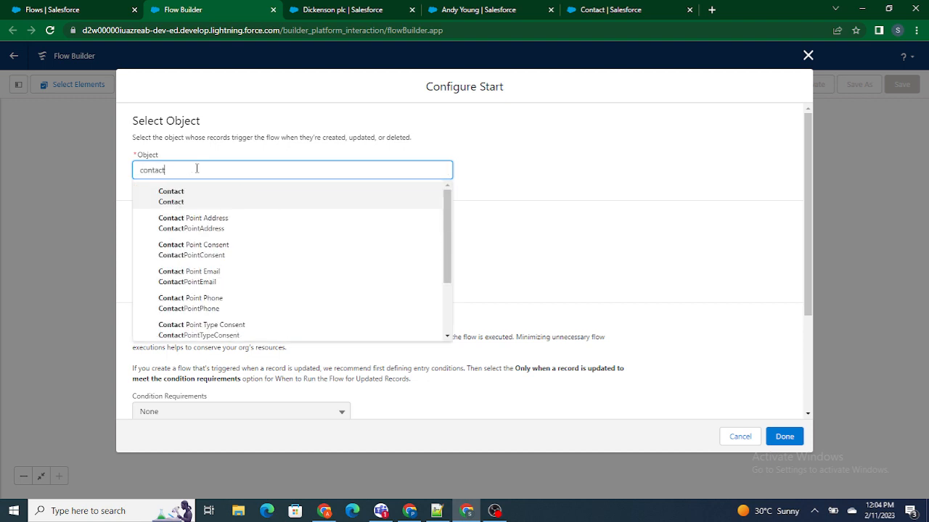
pyautogui.click(195, 197)
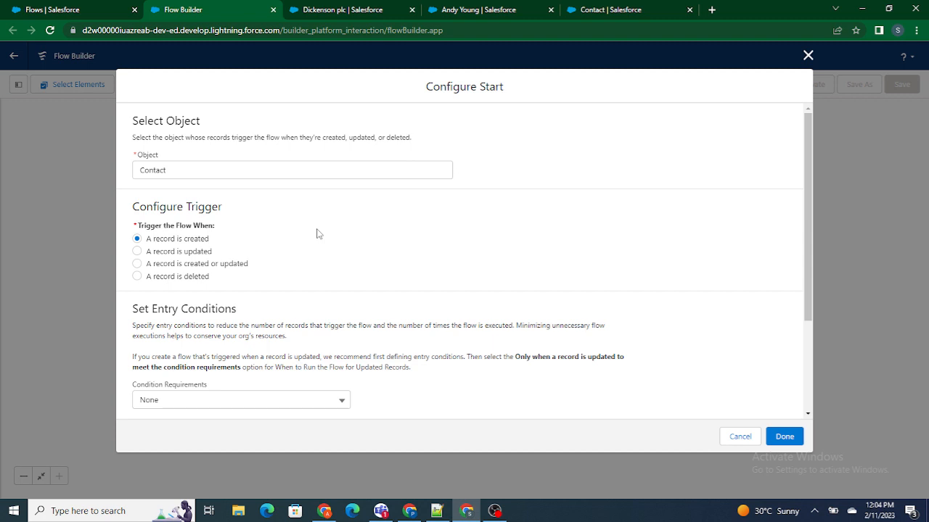
# Step: Compare the trigger options and set the flow to run when a record is created or updated
pyautogui.click(137, 251)
pyautogui.moveTo(237, 240); pyautogui.dragTo(154, 239)
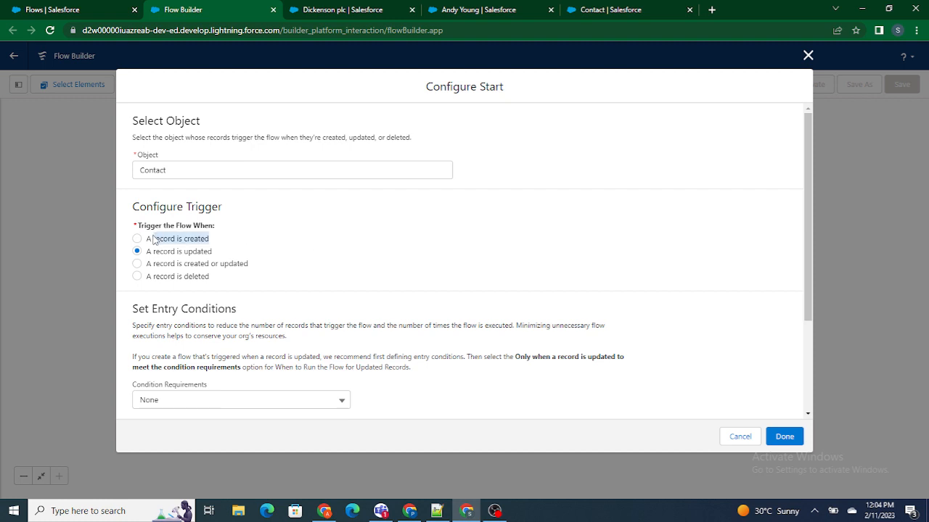
pyautogui.moveTo(229, 252); pyautogui.dragTo(150, 255)
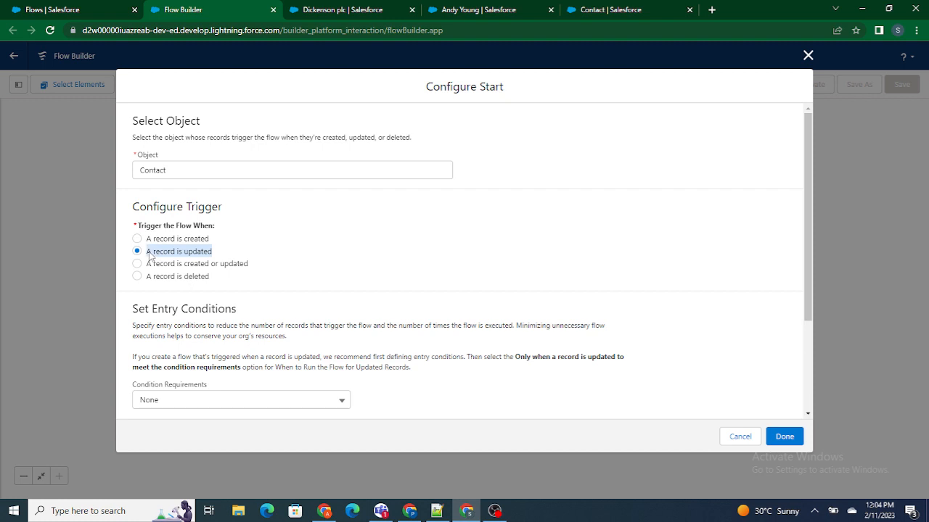
pyautogui.click(263, 268)
pyautogui.moveTo(263, 268); pyautogui.dragTo(143, 267)
pyautogui.click(138, 265)
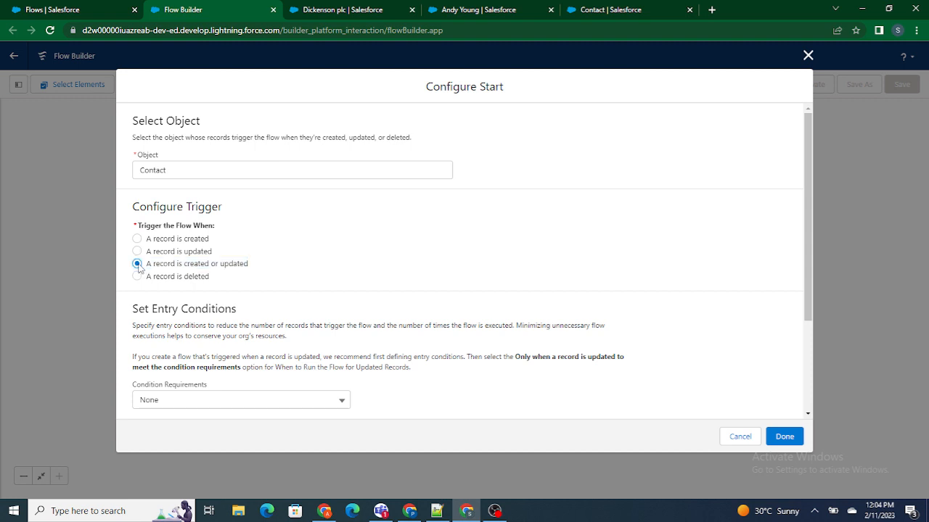
# Step: Require all entry conditions to be met and add the condition AccountId Is Null False
pyautogui.scroll(-2, 406, 263)
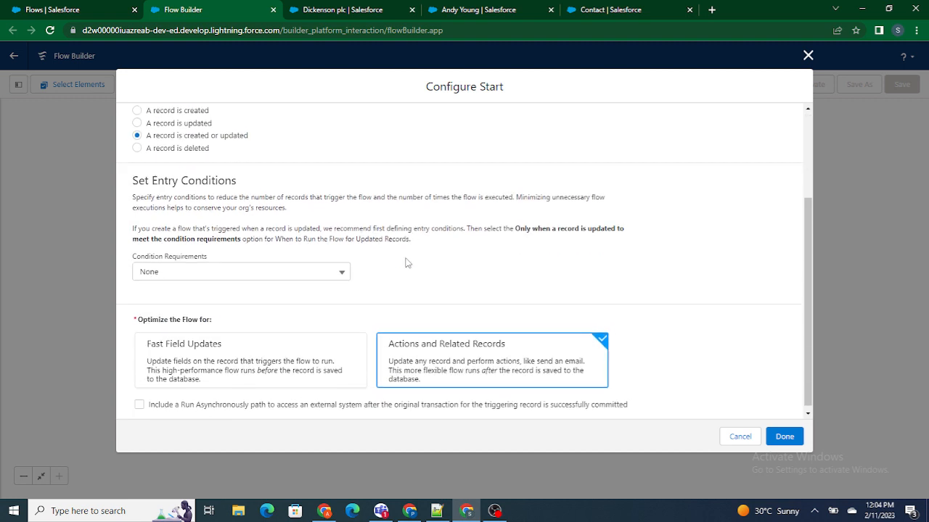
pyautogui.click(266, 278)
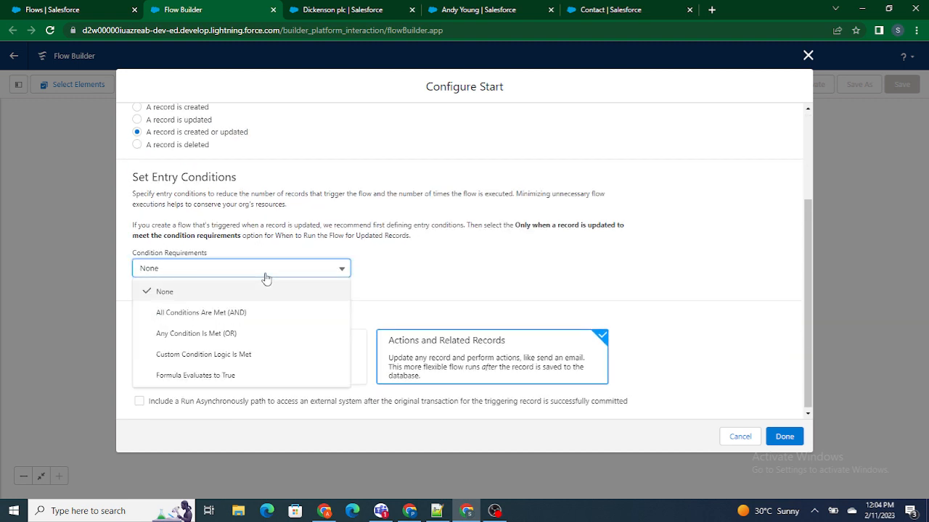
pyautogui.click(229, 321)
pyautogui.click(229, 317)
pyautogui.write('Acc')
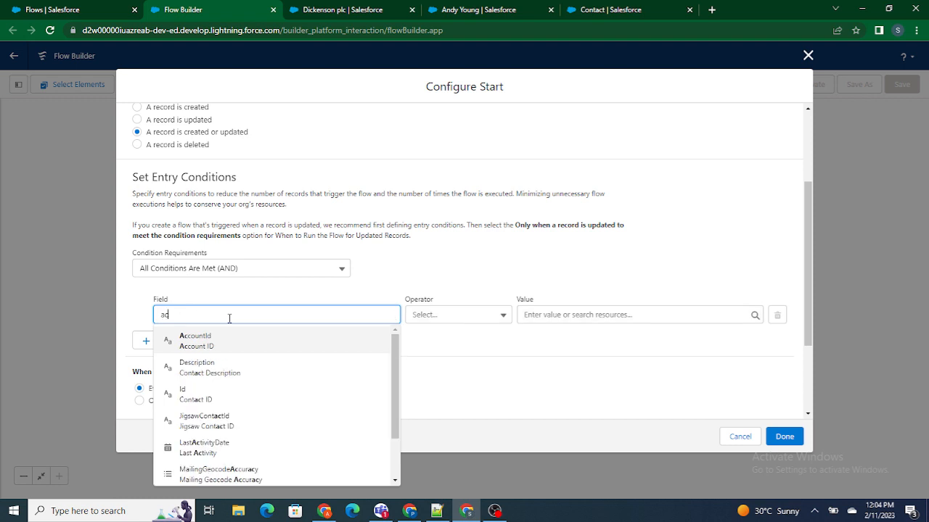
pyautogui.click(235, 343)
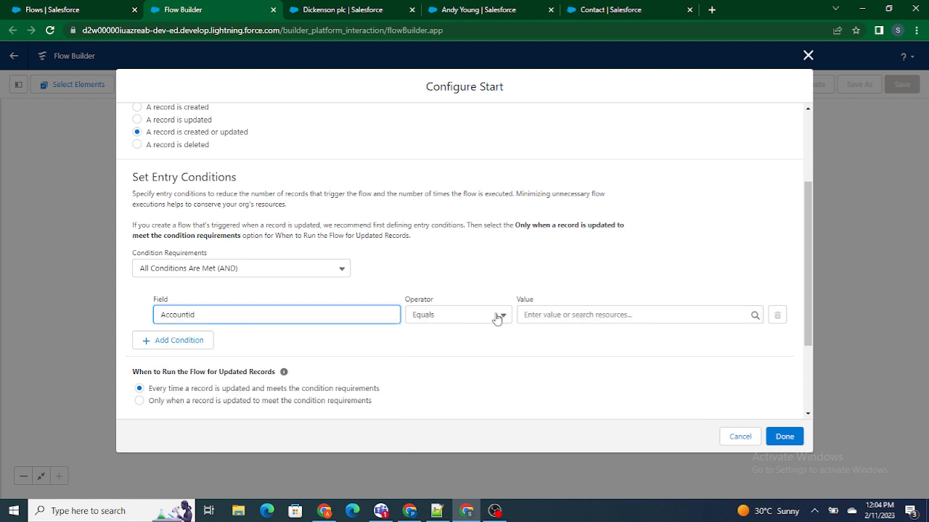
pyautogui.click(497, 315)
pyautogui.click(467, 450)
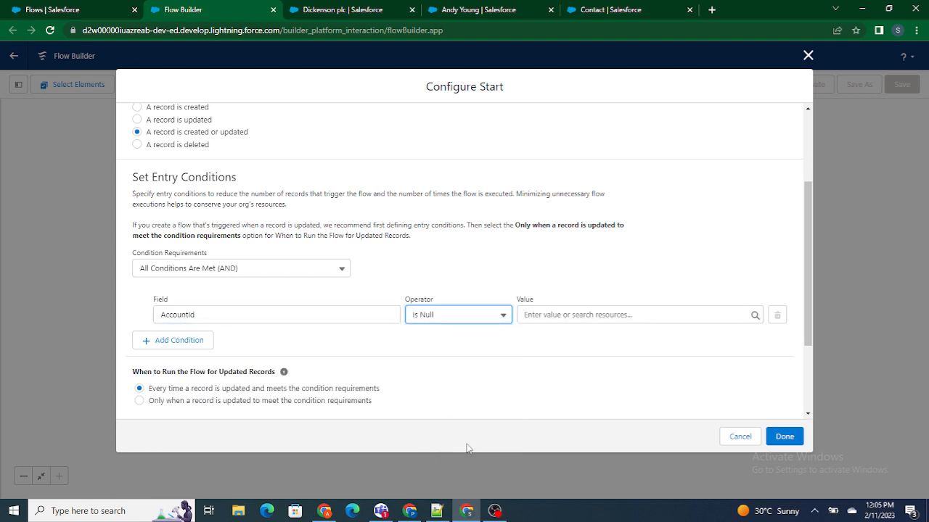
pyautogui.click(577, 315)
pyautogui.write('f')
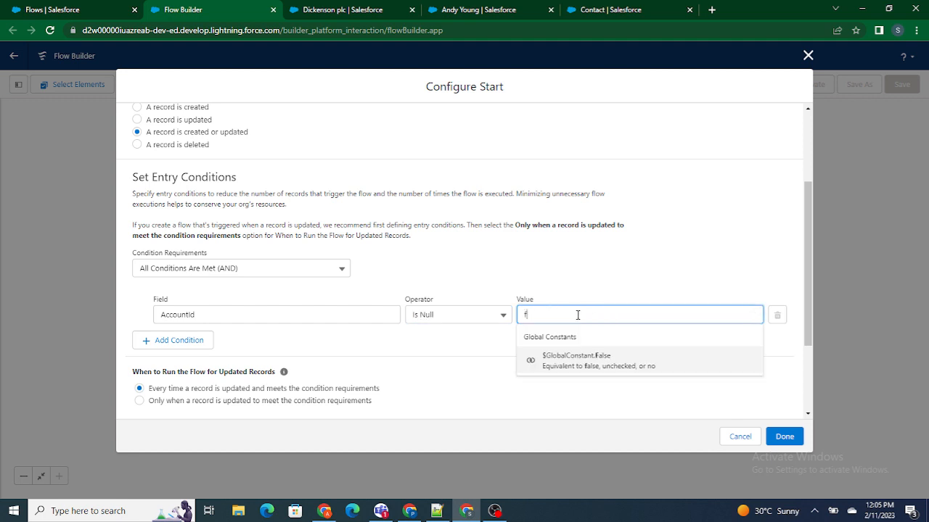
pyautogui.write('alse')
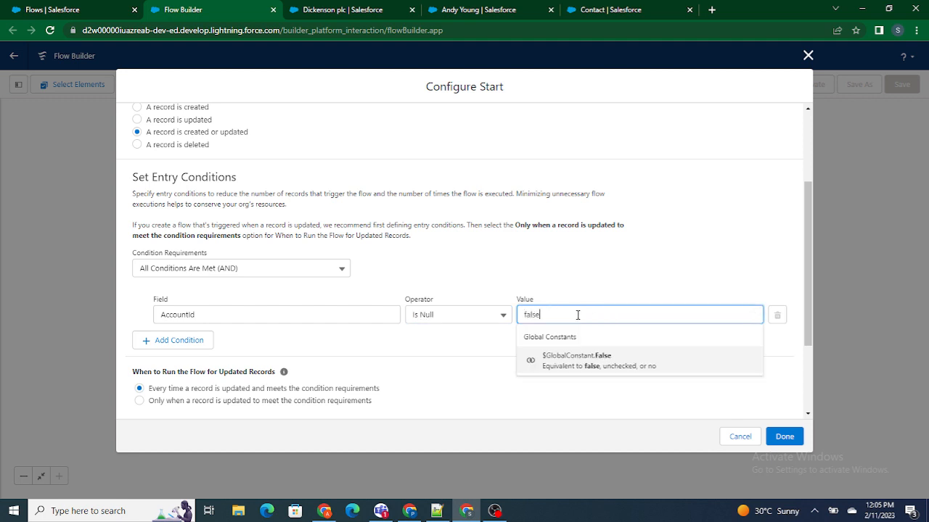
pyautogui.click(618, 367)
# Step: Add a second entry condition requiring AccountId Is Changed to be True
pyautogui.scroll(-2, 474, 336)
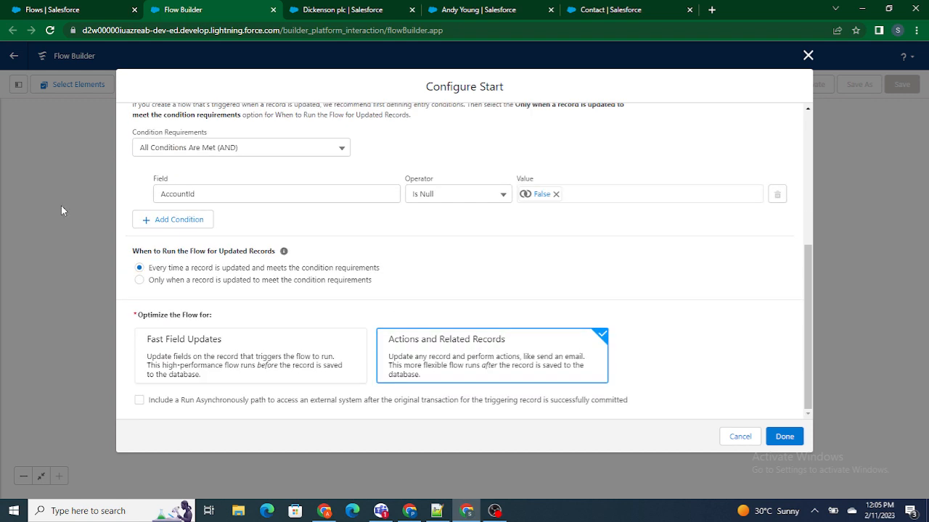
pyautogui.click(180, 221)
pyautogui.click(187, 233)
pyautogui.write('acc')
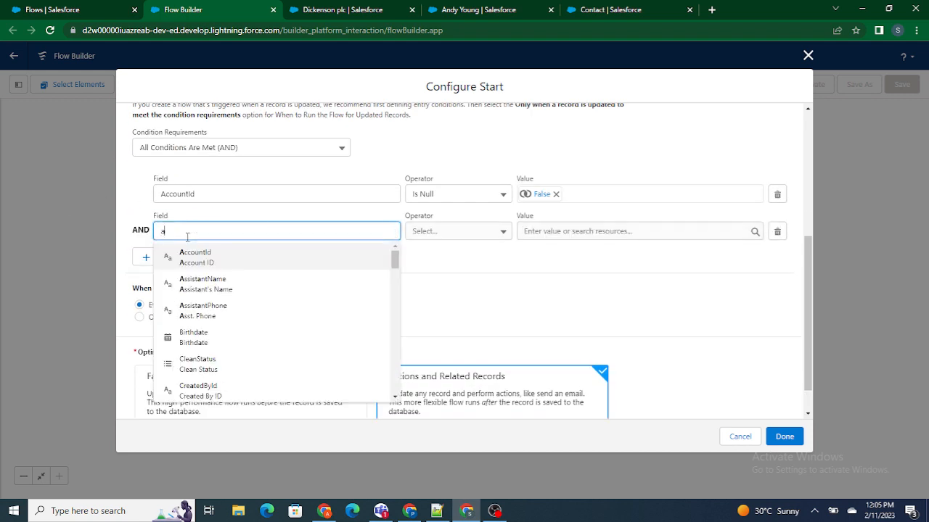
pyautogui.click(208, 259)
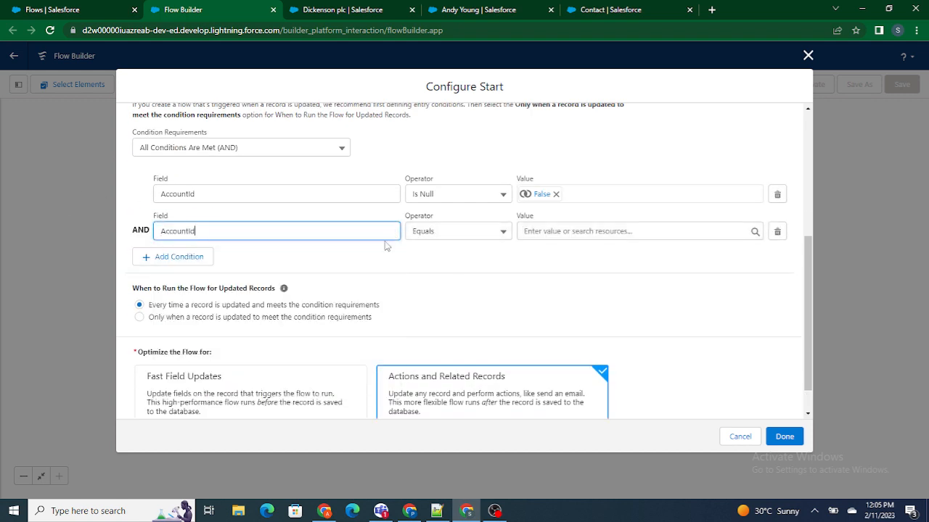
pyautogui.click(493, 230)
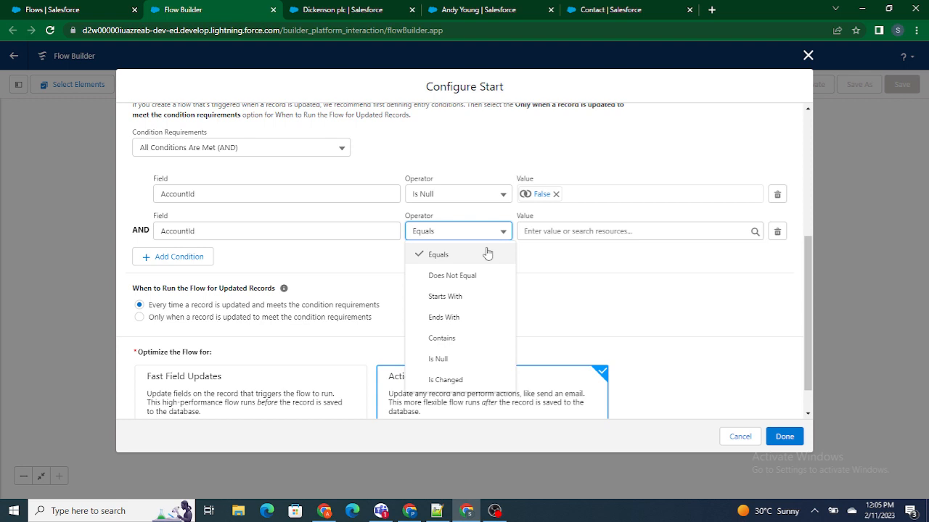
pyautogui.click(463, 378)
pyautogui.click(570, 231)
pyautogui.write('tr')
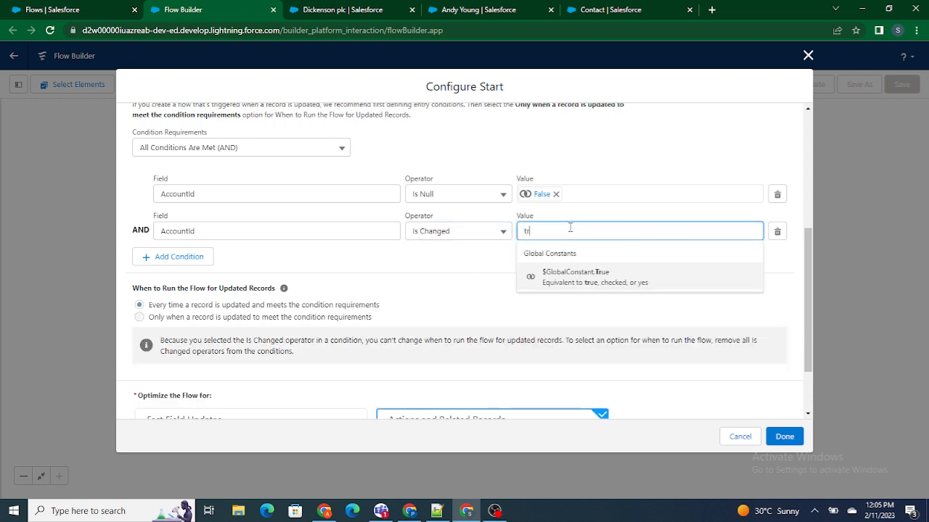
pyautogui.write('ure')
pyautogui.click(593, 279)
pyautogui.click(616, 151)
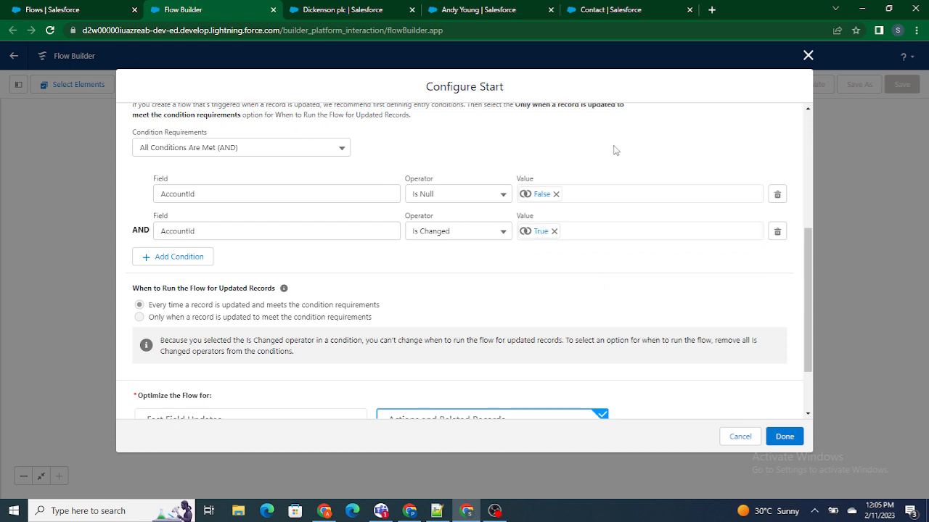
# Step: Review the trigger and entry conditions, optimize the flow for Fast Field Updates, and finish the start configuration
pyautogui.scroll(3, 312, 188)
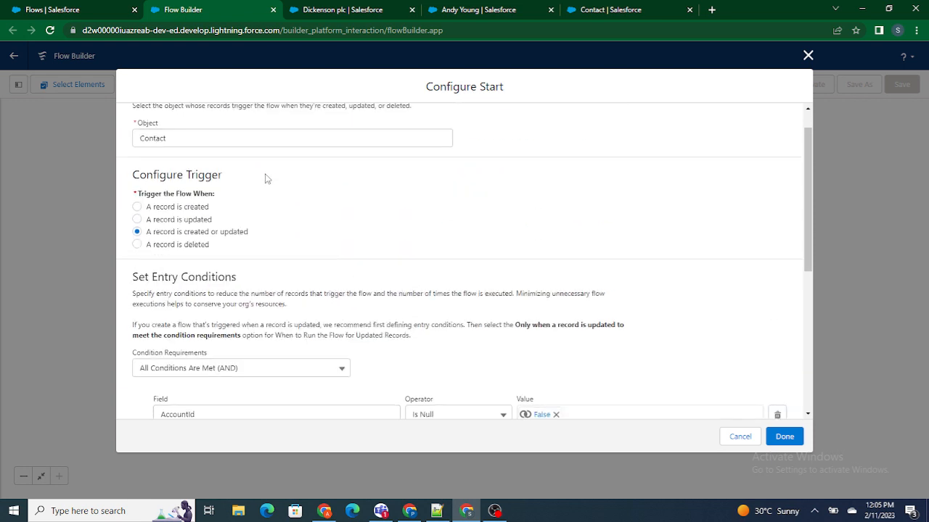
pyautogui.click(214, 140)
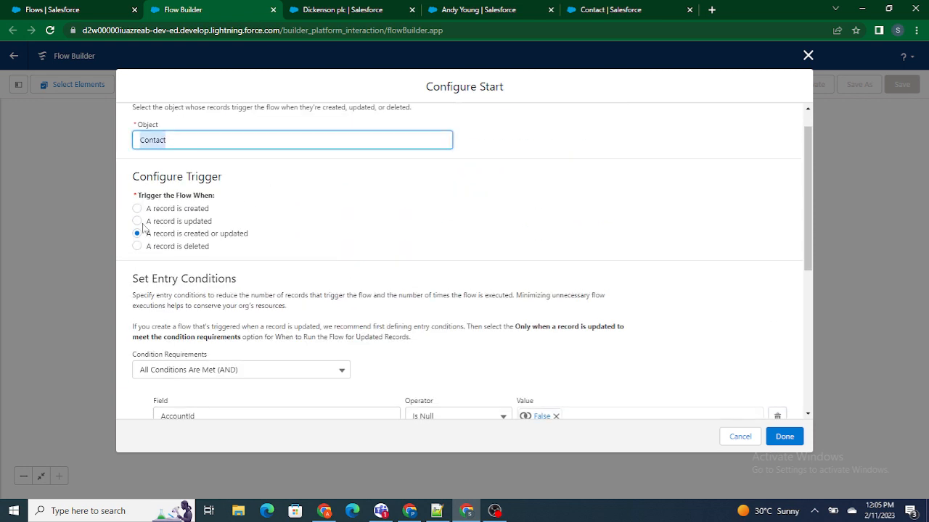
pyautogui.scroll(-2, 227, 241)
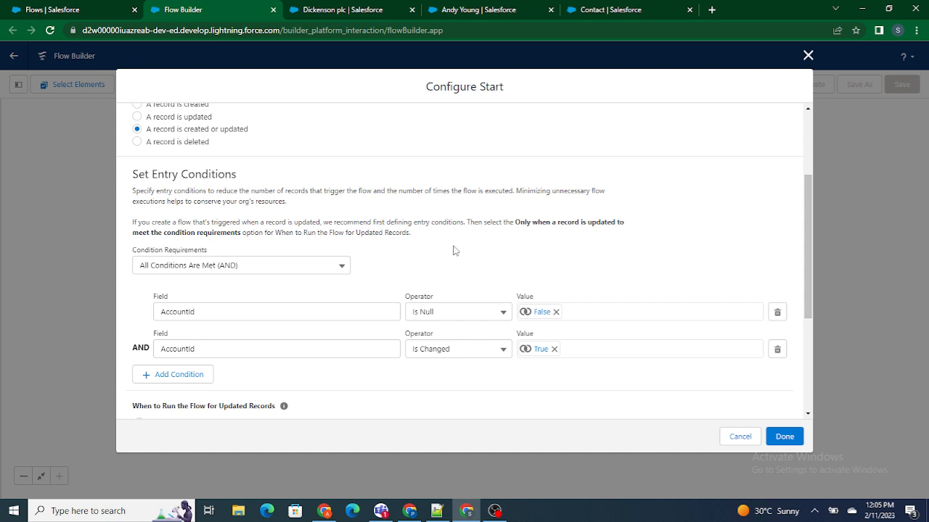
pyautogui.scroll(-3, 452, 251)
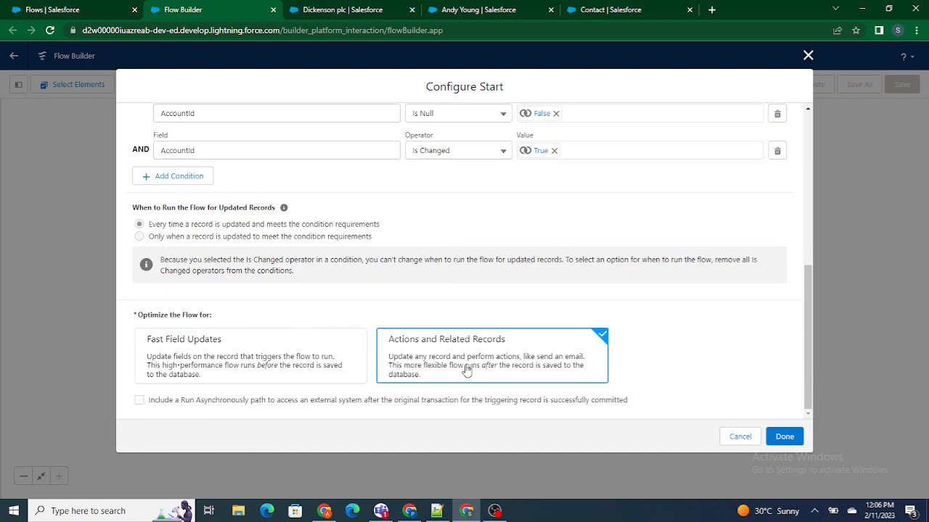
pyautogui.click(229, 370)
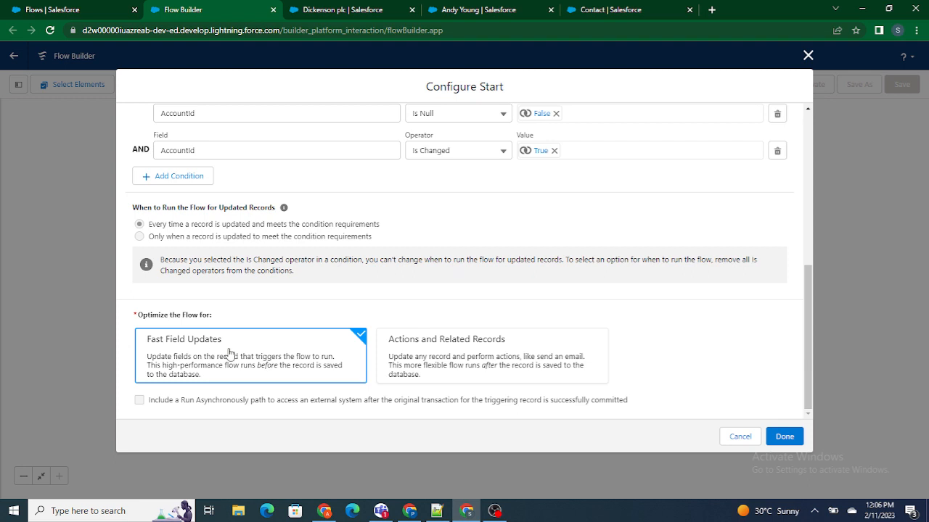
pyautogui.scroll(10, 372, 261)
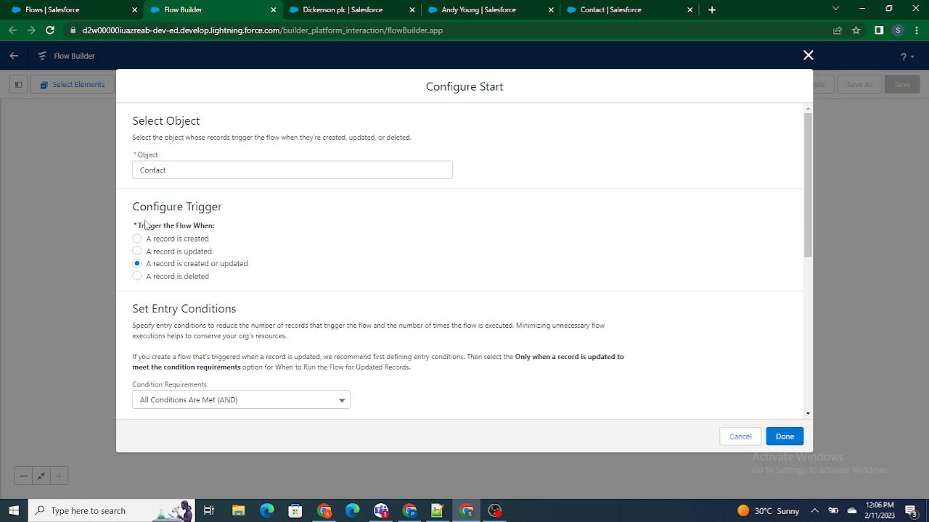
pyautogui.scroll(-10, 249, 248)
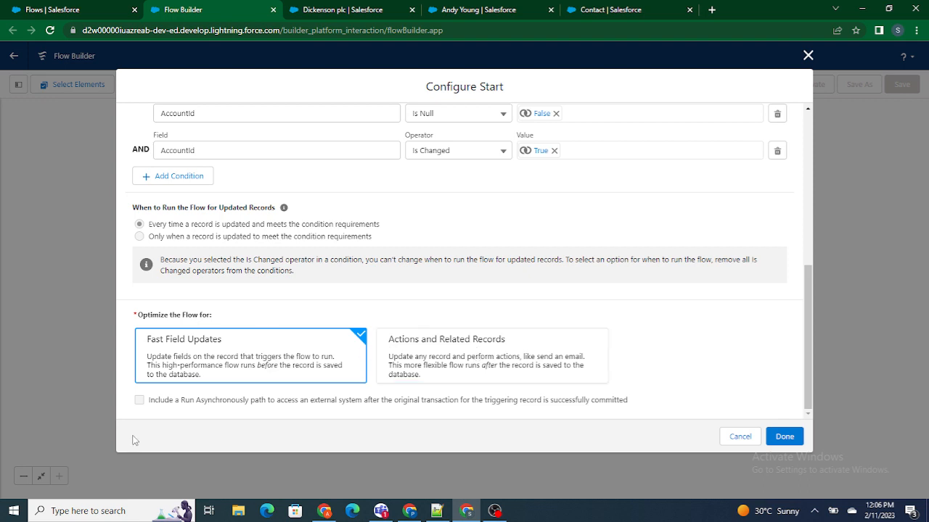
pyautogui.click(783, 437)
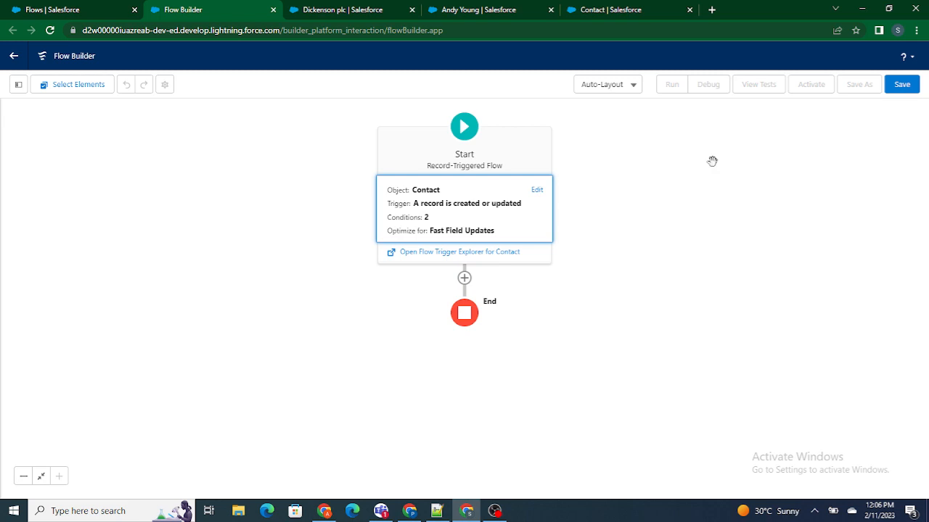
# Step: Switch the canvas to Free-Form layout and add a Get Records element labelled "get the account"
pyautogui.click(621, 87)
pyautogui.click(613, 130)
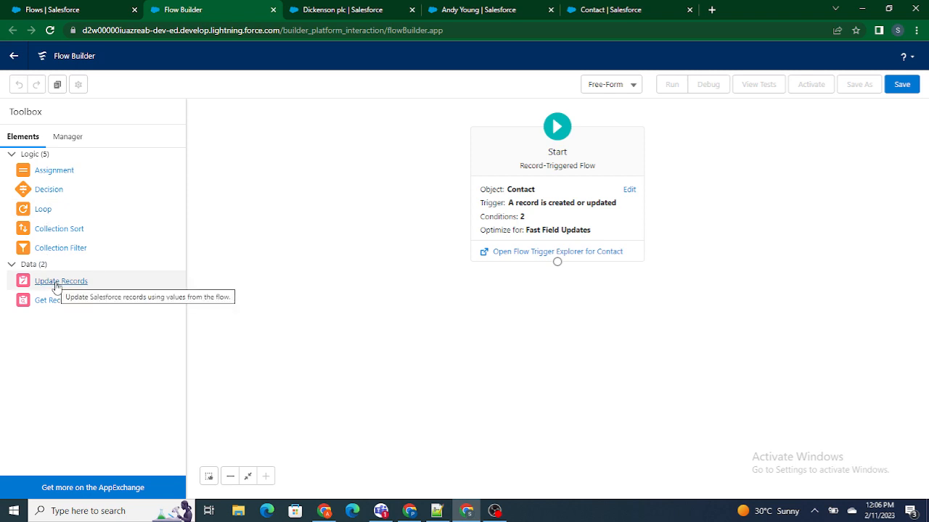
pyautogui.moveTo(56, 300); pyautogui.dragTo(353, 266)
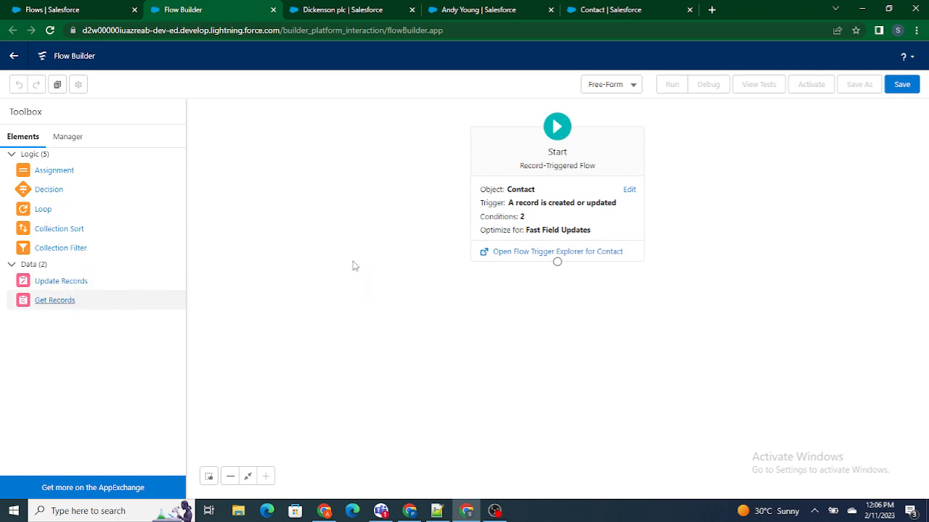
pyautogui.click(304, 220)
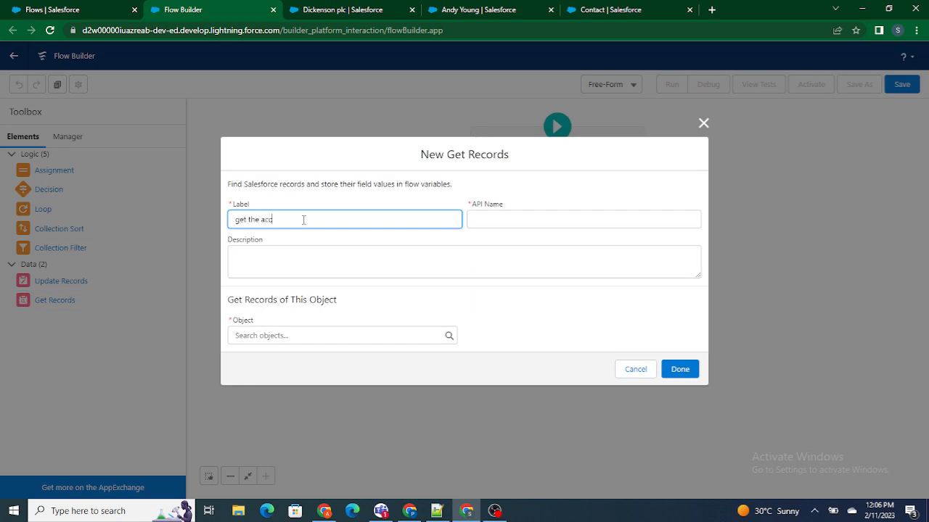
pyautogui.click(324, 204)
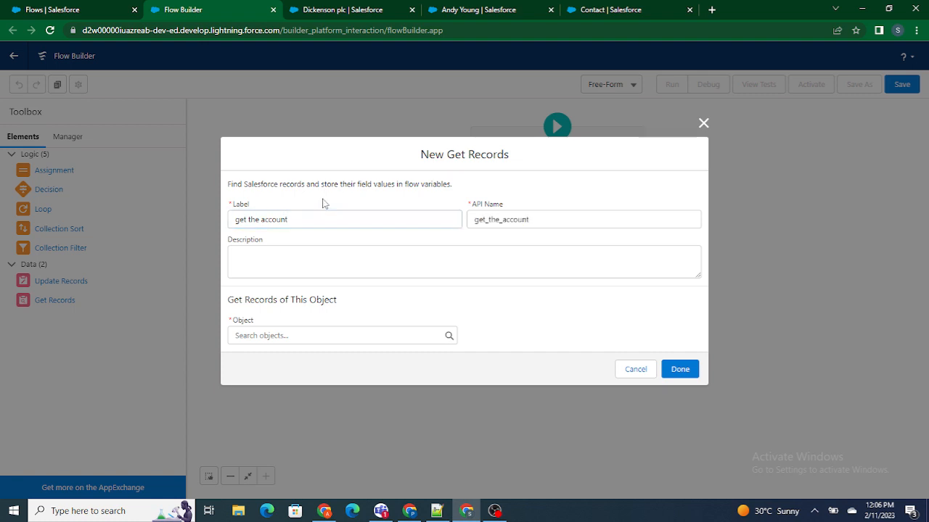
# Step: Set Account as the object whose records the Get Records element retrieves
pyautogui.click(313, 332)
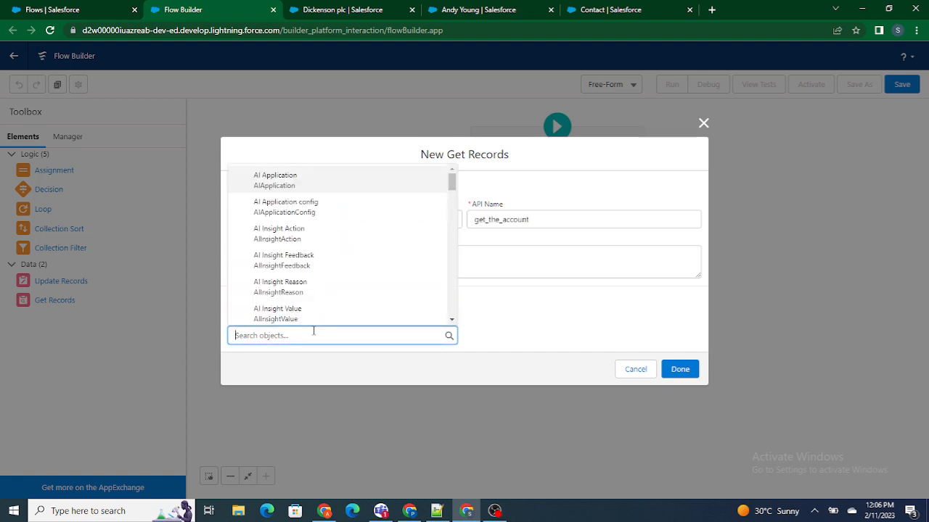
pyautogui.write('Acc')
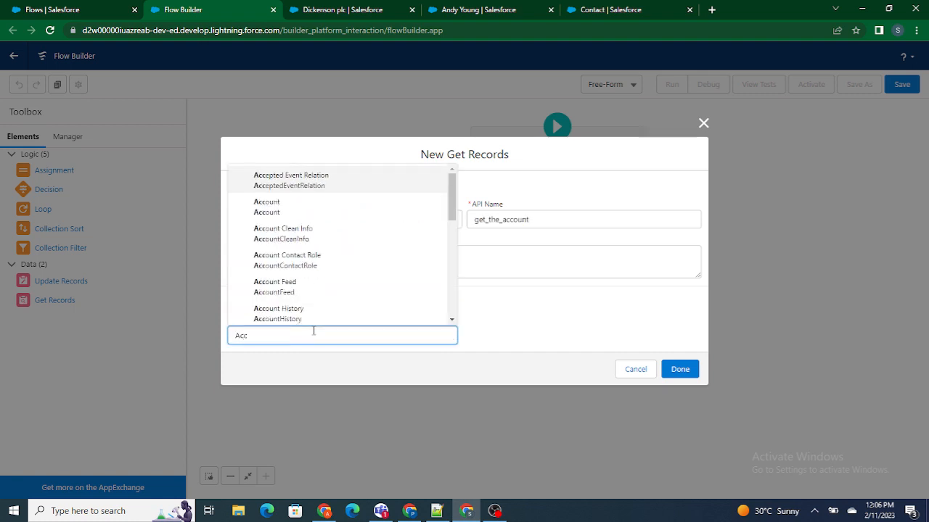
pyautogui.write('ount')
pyautogui.click(278, 183)
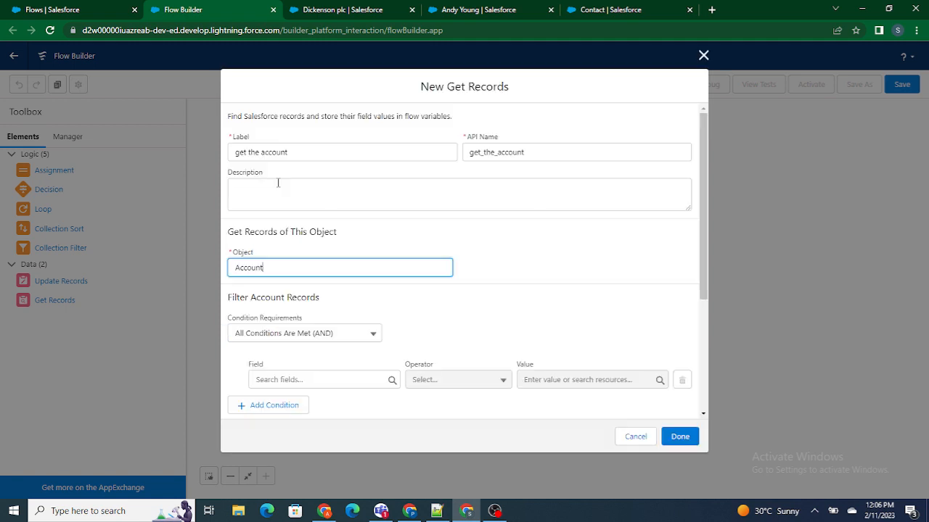
# Step: Filter the retrieved Account records on the Id field with the Equals operator
pyautogui.scroll(-3, 491, 274)
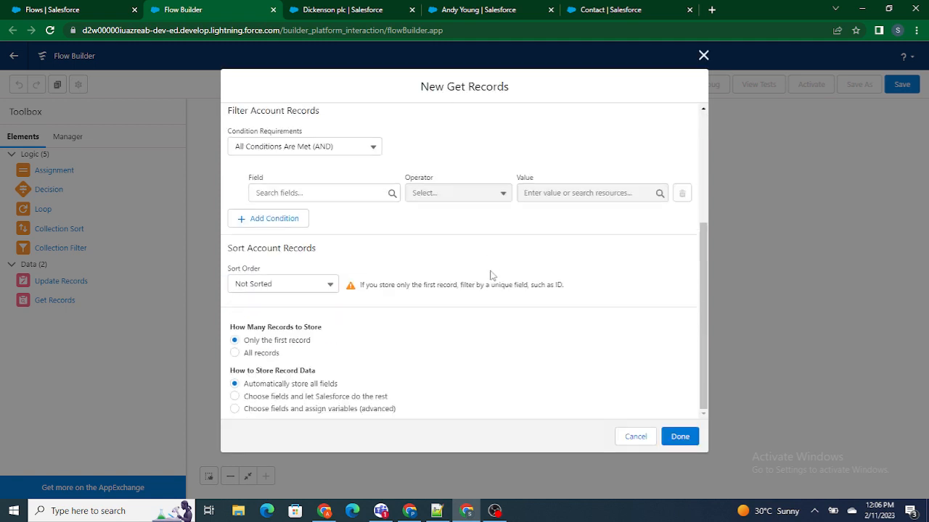
pyautogui.click(280, 192)
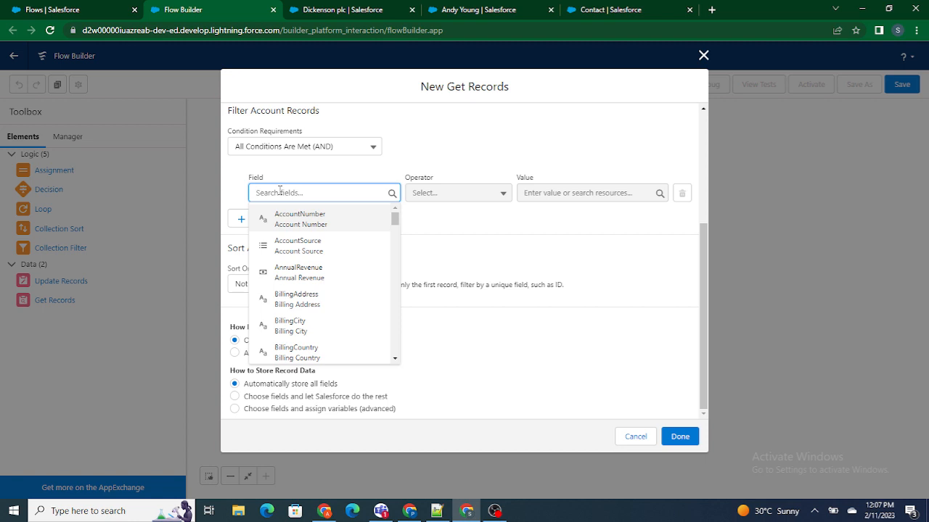
pyautogui.write('Id')
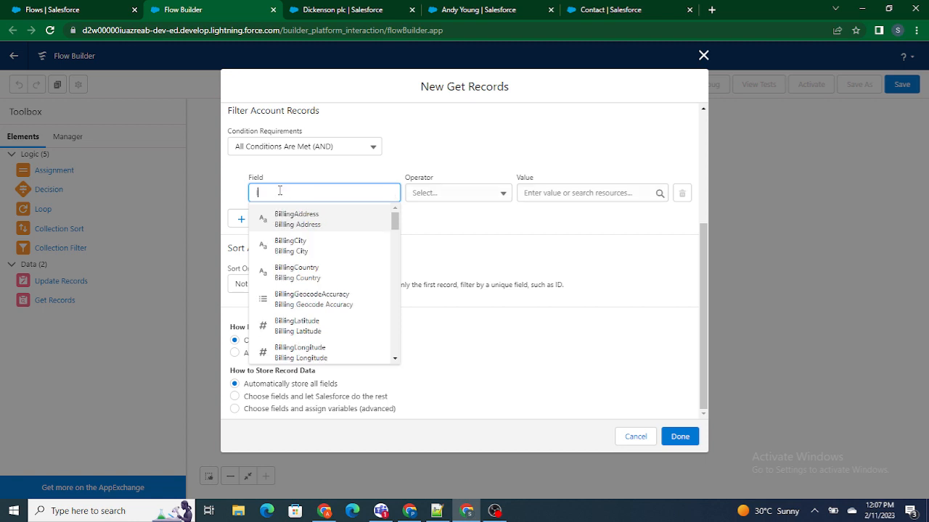
pyautogui.click(308, 300)
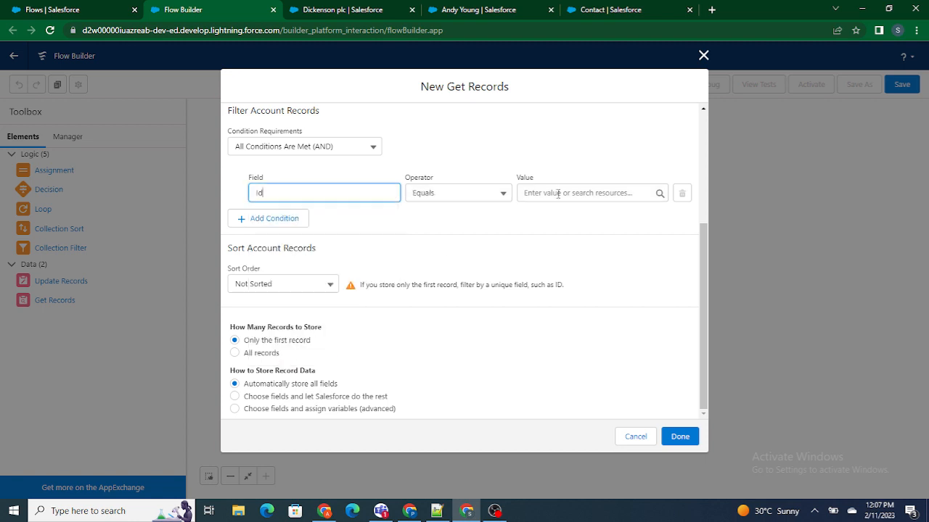
# Step: Set the Id condition's value to the triggering contact's account ID, $Record > Account ID > Account ID
pyautogui.click(559, 193)
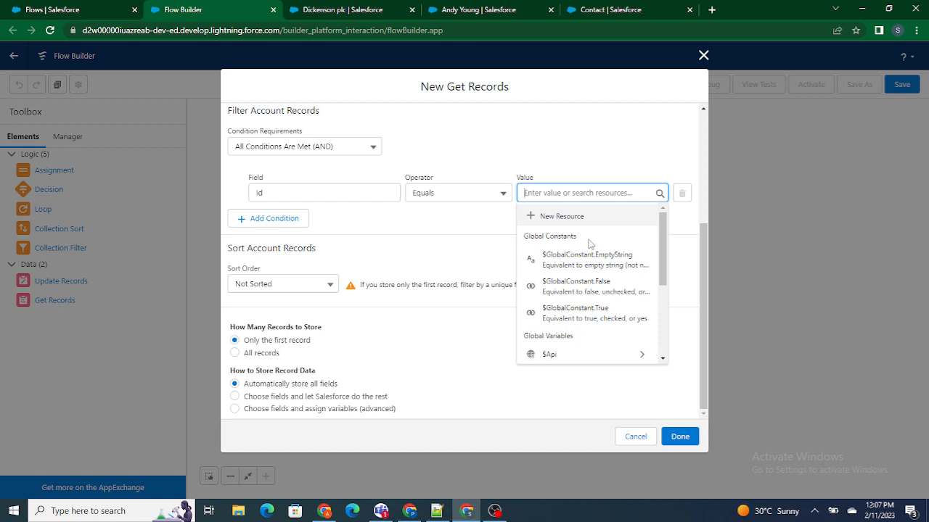
pyautogui.click(472, 10)
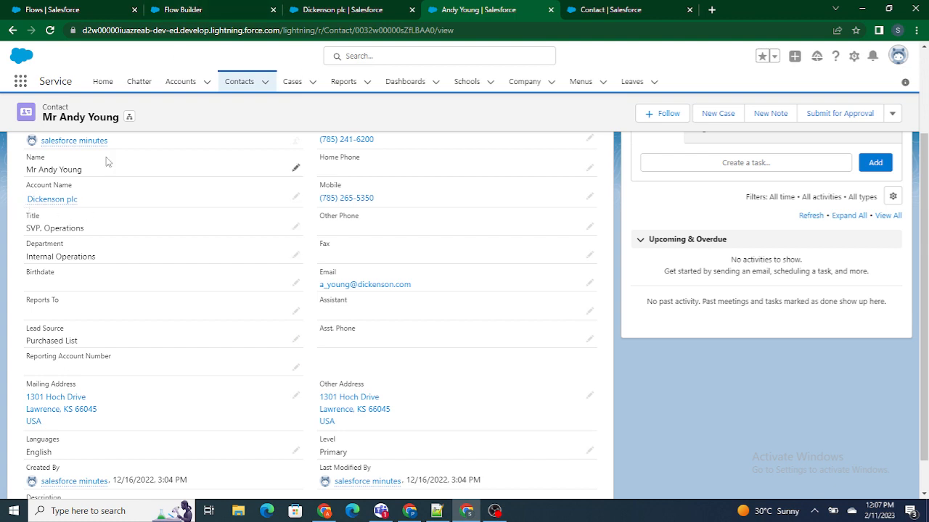
pyautogui.click(180, 14)
pyautogui.click(544, 196)
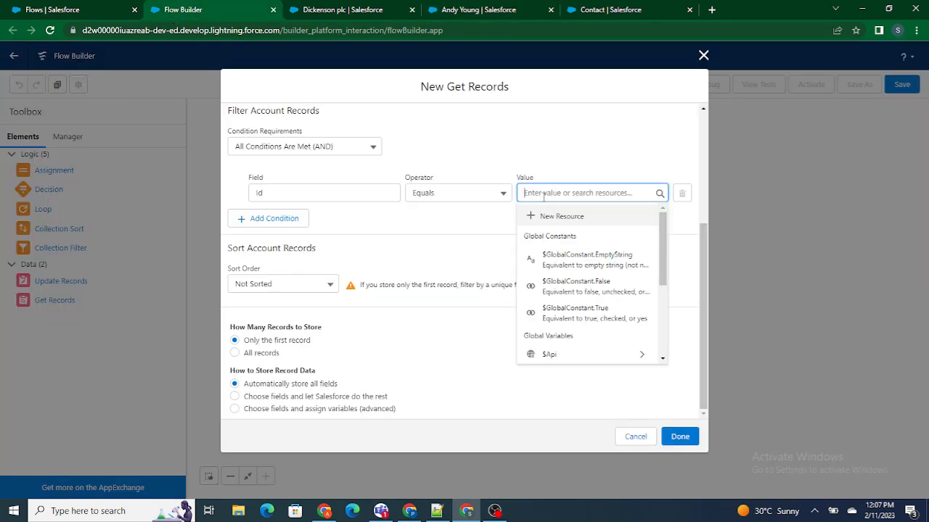
pyautogui.scroll(-5, 571, 336)
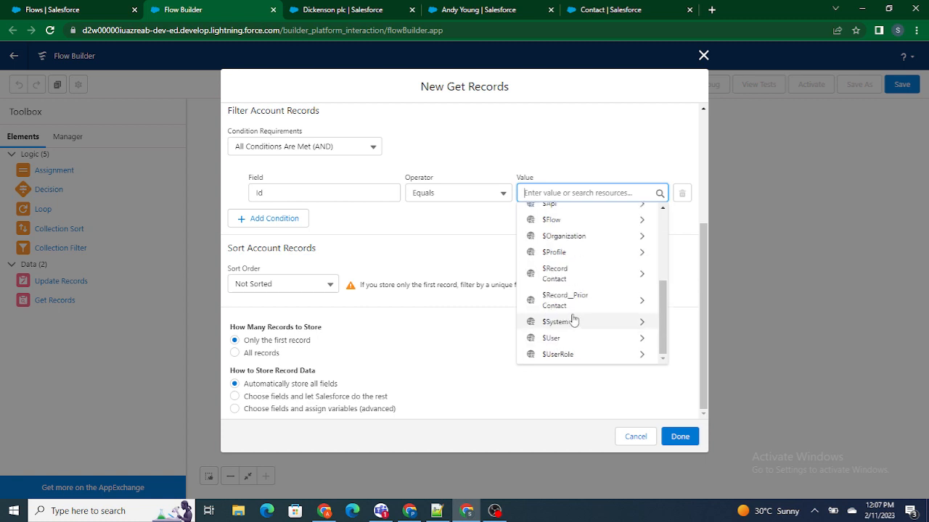
pyautogui.click(563, 276)
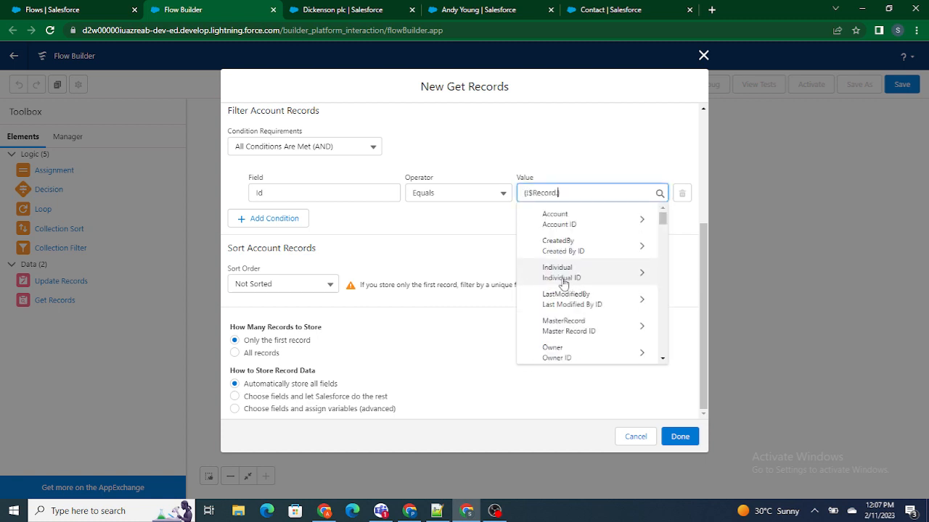
pyautogui.click(559, 221)
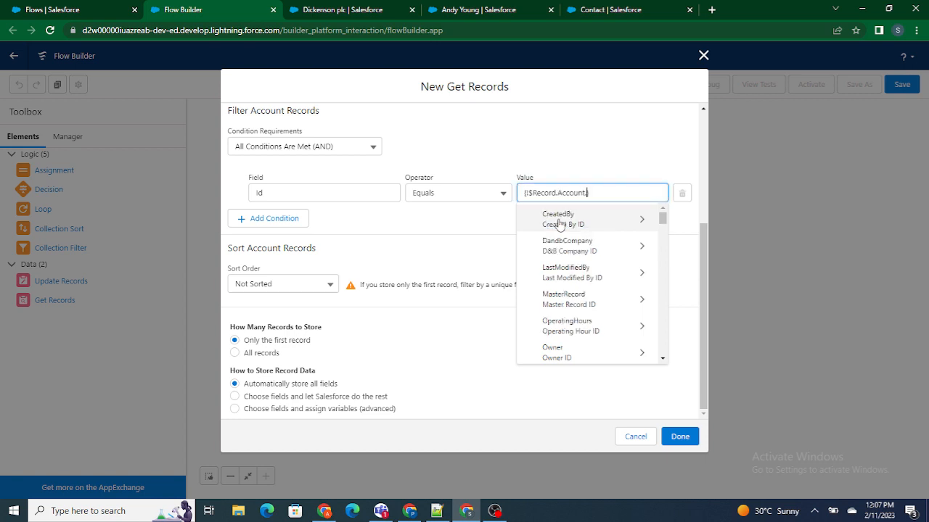
pyautogui.scroll(-3, 573, 283)
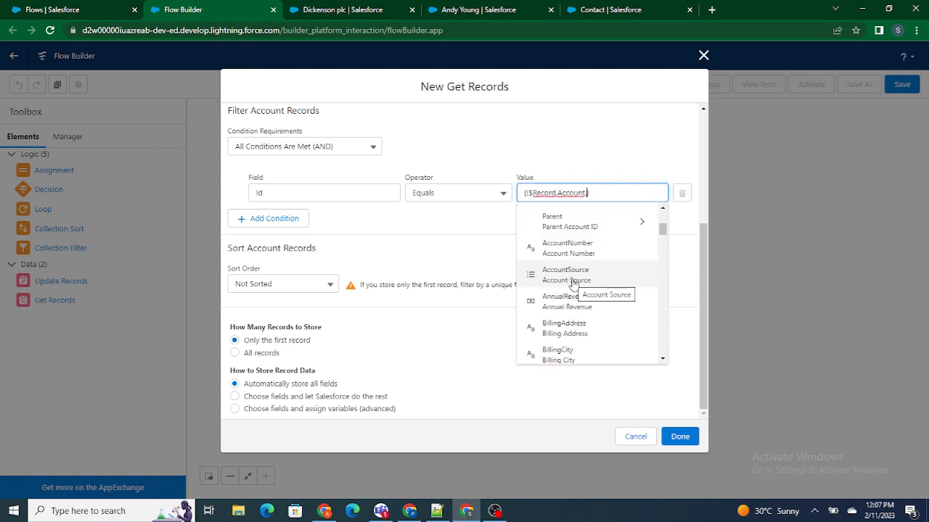
pyautogui.write('Id')
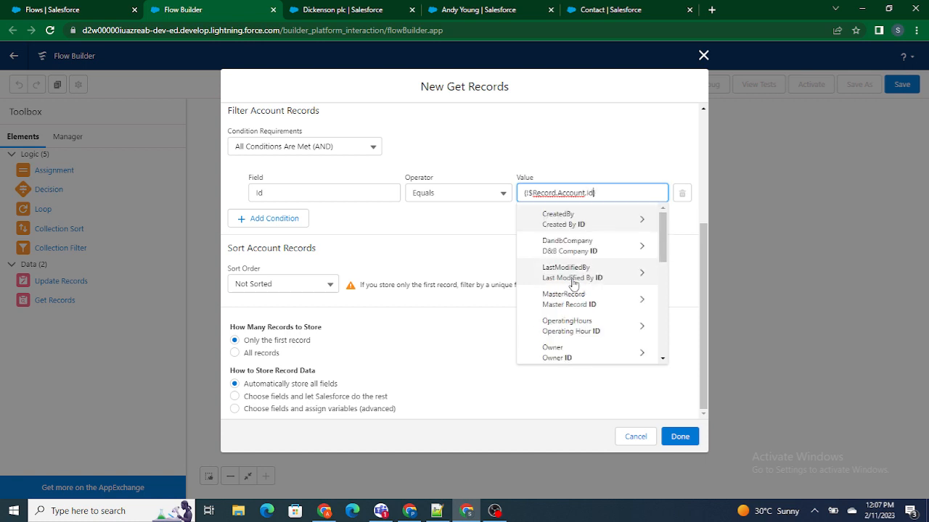
pyautogui.scroll(-5, 572, 283)
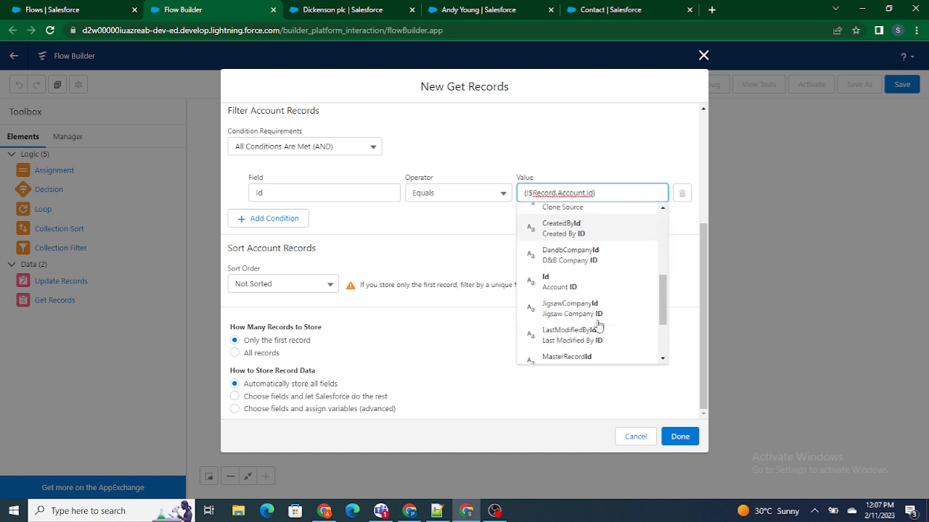
pyautogui.click(571, 278)
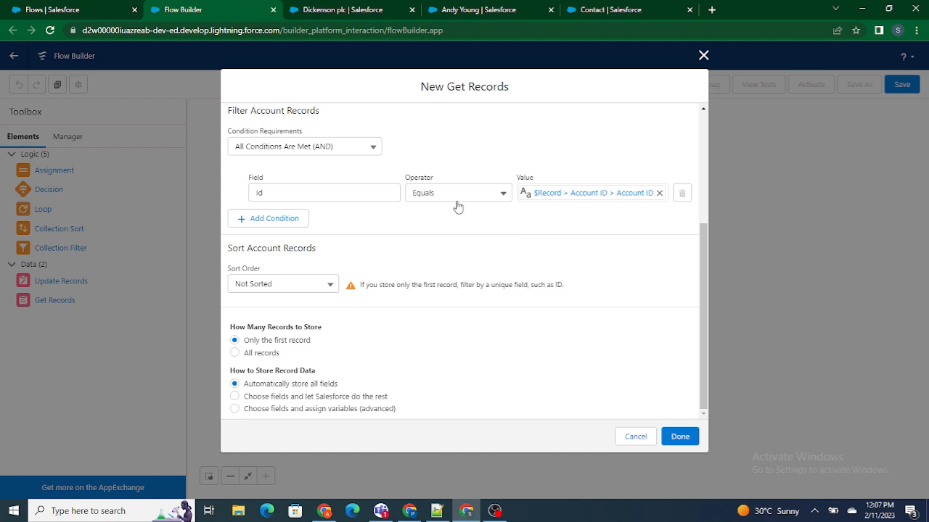
# Step: Compare the Get Records filter with the contact's Account Name and the linked Dickenson plc account record
pyautogui.click(498, 14)
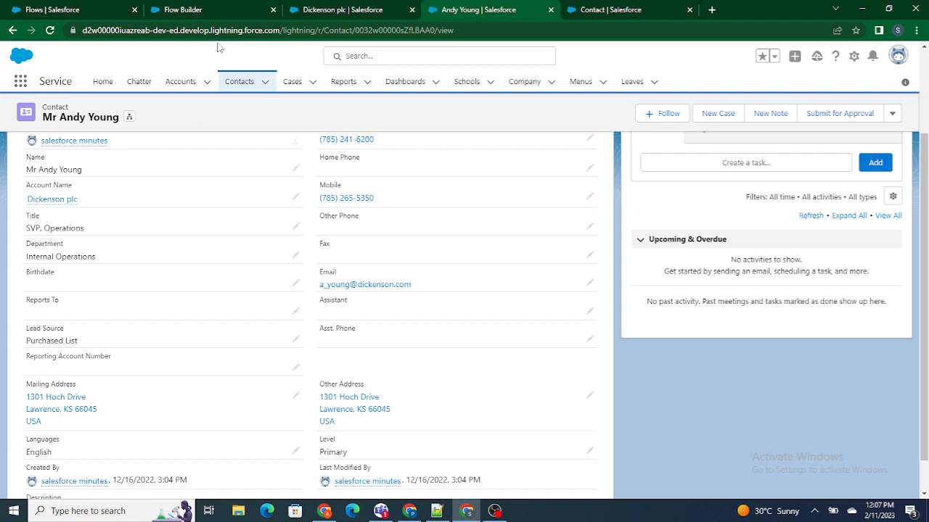
pyautogui.click(183, 11)
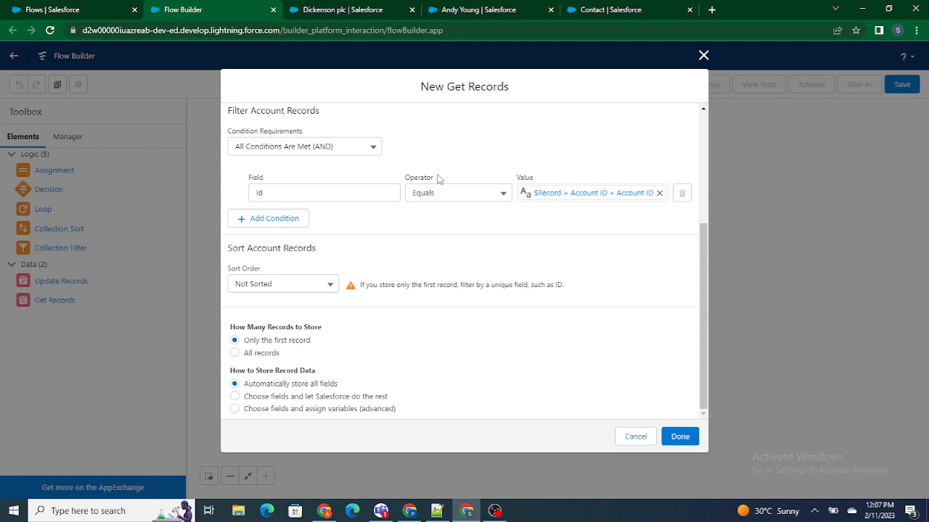
pyautogui.scroll(1, 415, 201)
pyautogui.scroll(5, 416, 201)
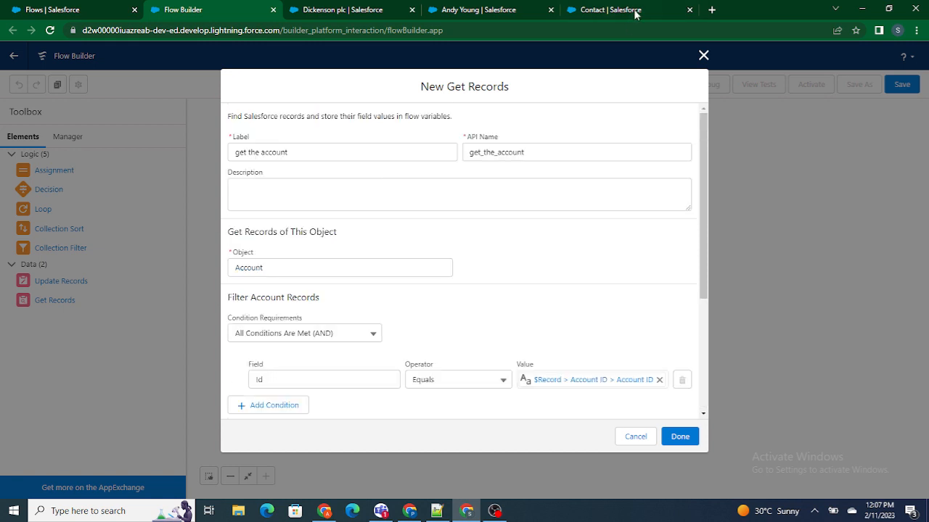
pyautogui.click(451, 9)
pyautogui.click(344, 7)
pyautogui.click(445, 8)
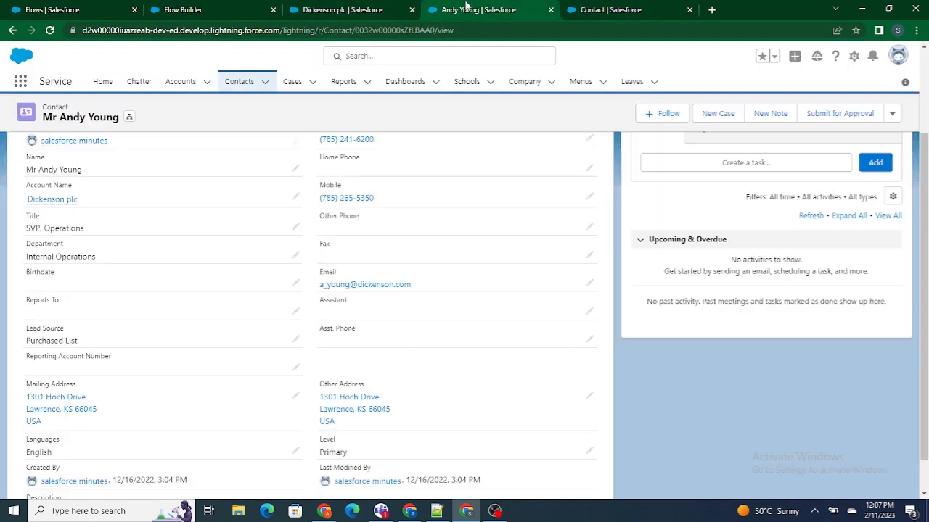
pyautogui.tripleClick(93, 200)
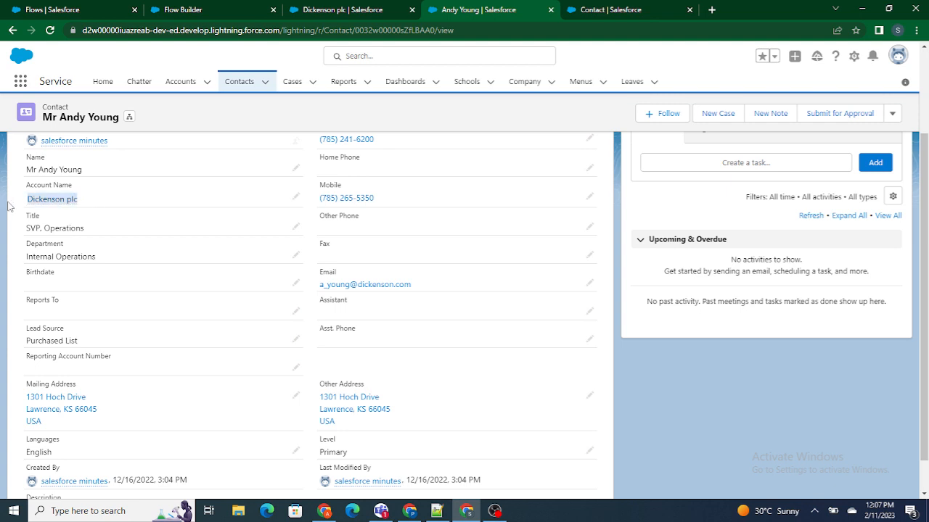
pyautogui.click(345, 10)
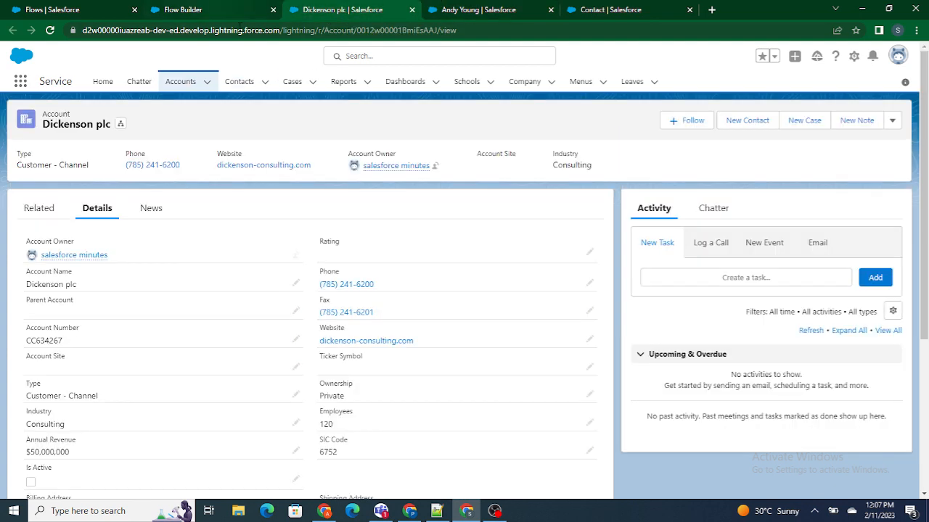
pyautogui.click(168, 8)
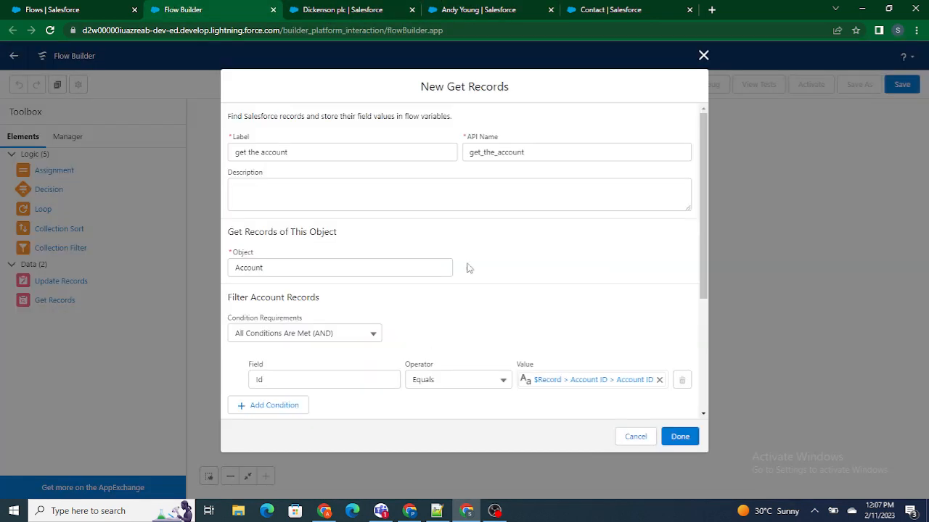
# Step: Store the record data with Choose fields and assign variables (advanced), keeping the values together in a record variable
pyautogui.scroll(-3, 485, 255)
pyautogui.scroll(-1, 308, 331)
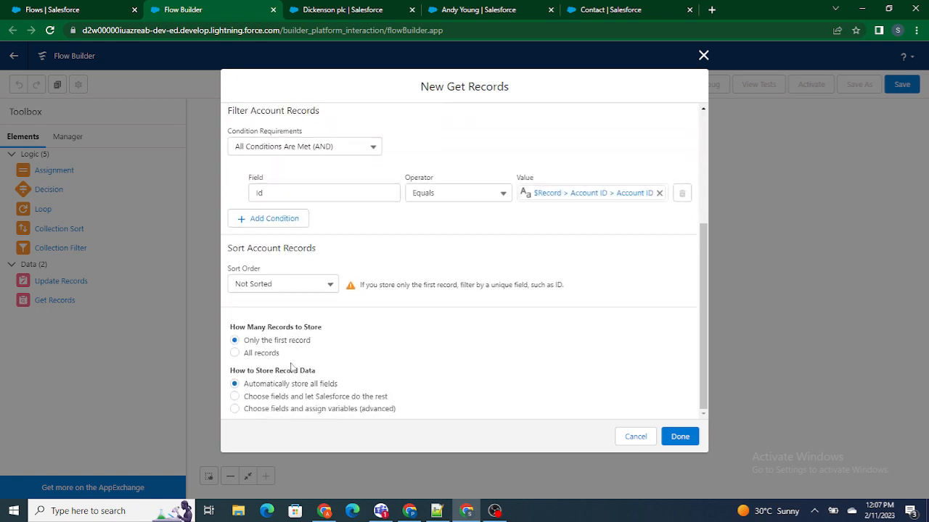
pyautogui.click(304, 410)
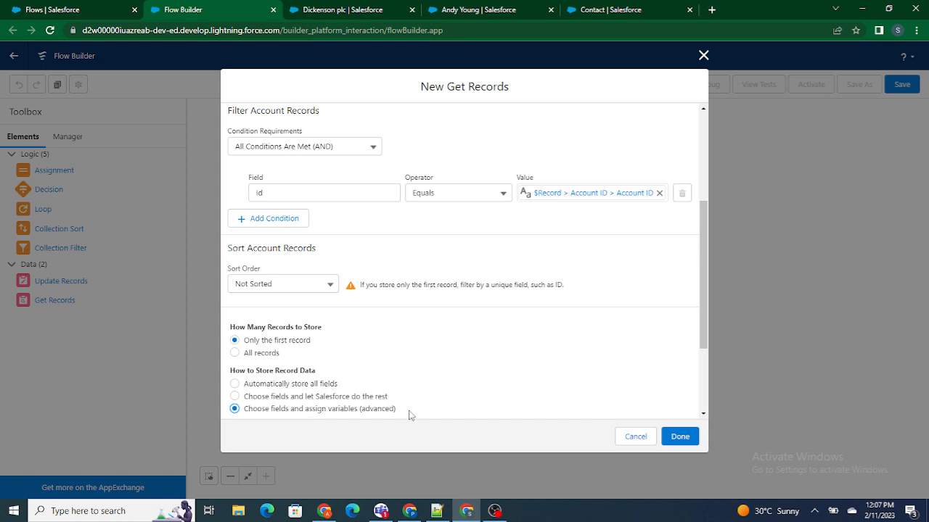
pyautogui.moveTo(400, 314); pyautogui.dragTo(243, 314)
pyautogui.click(456, 290)
pyautogui.scroll(-1, 456, 291)
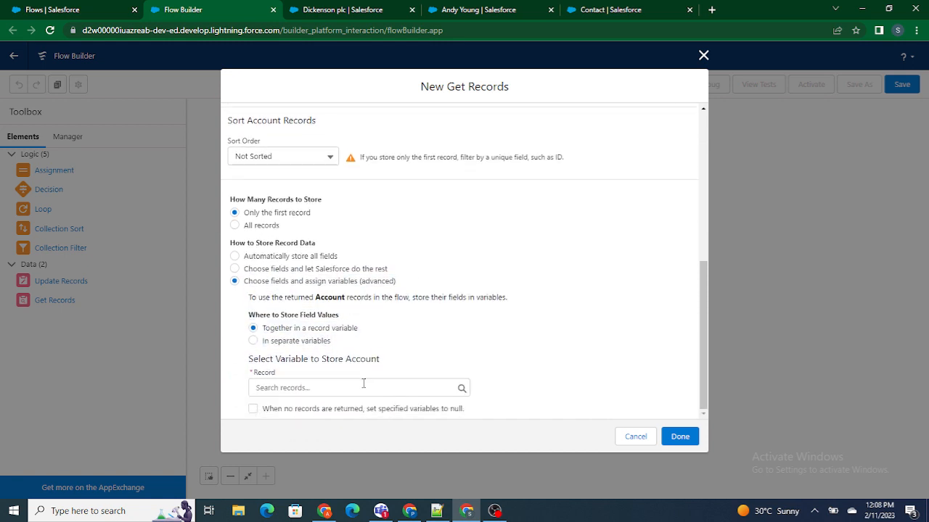
pyautogui.click(285, 346)
pyautogui.scroll(-1, 366, 359)
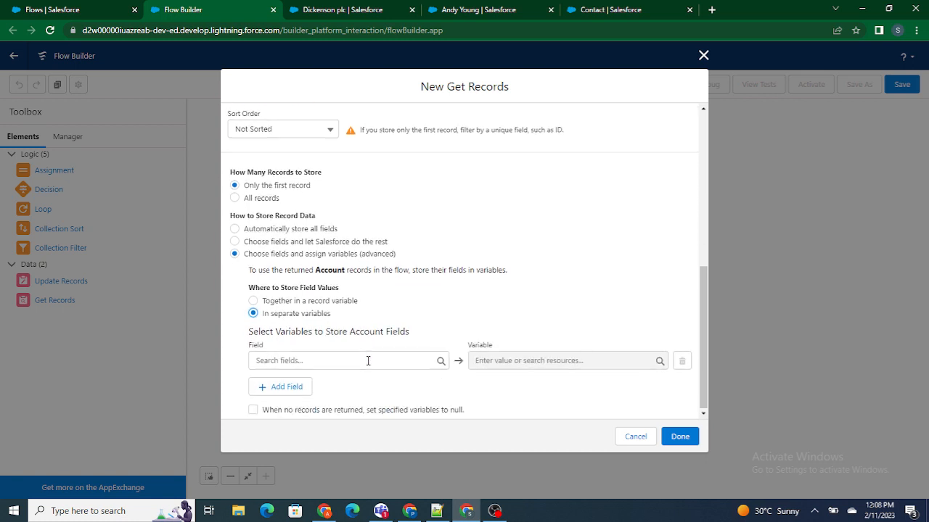
pyautogui.click(293, 300)
# Step: Create a new Variable resource named accountRecord for storing the retrieved account
pyautogui.click(329, 389)
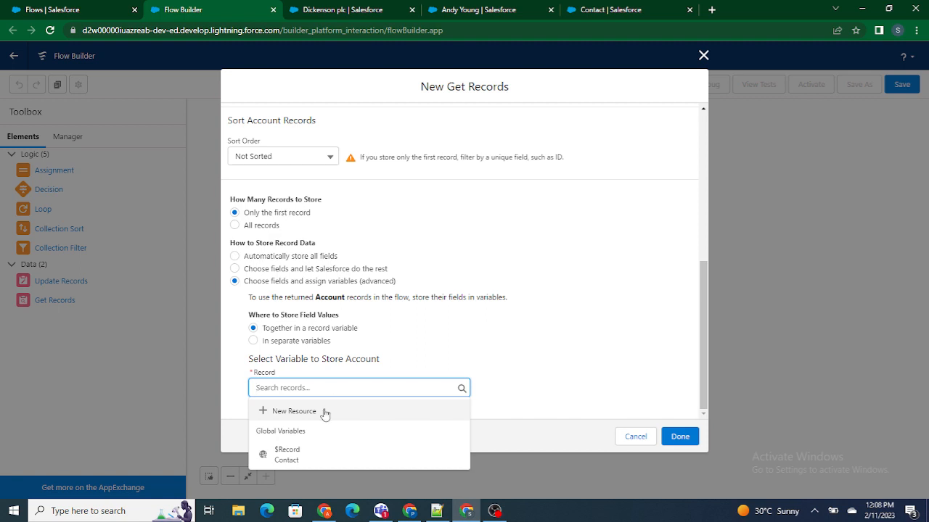
pyautogui.click(325, 412)
pyautogui.click(243, 221)
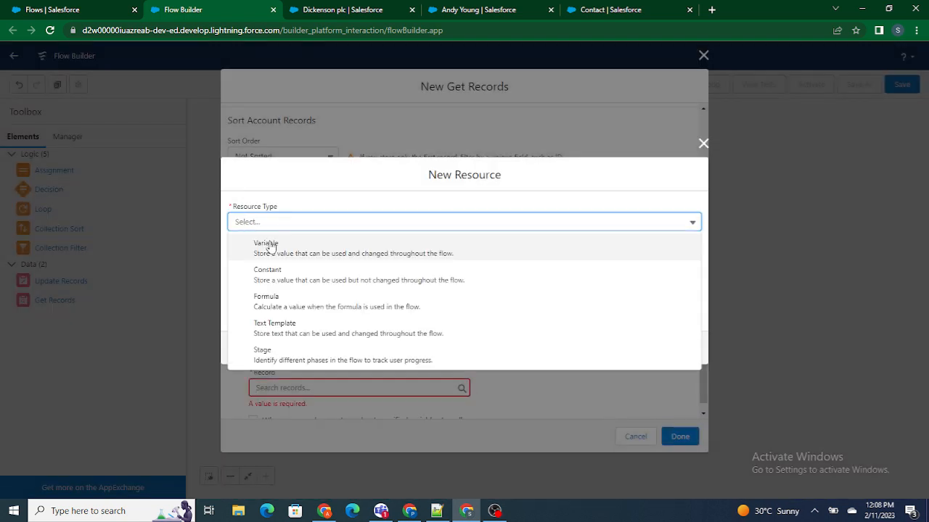
pyautogui.click(270, 247)
pyautogui.click(251, 246)
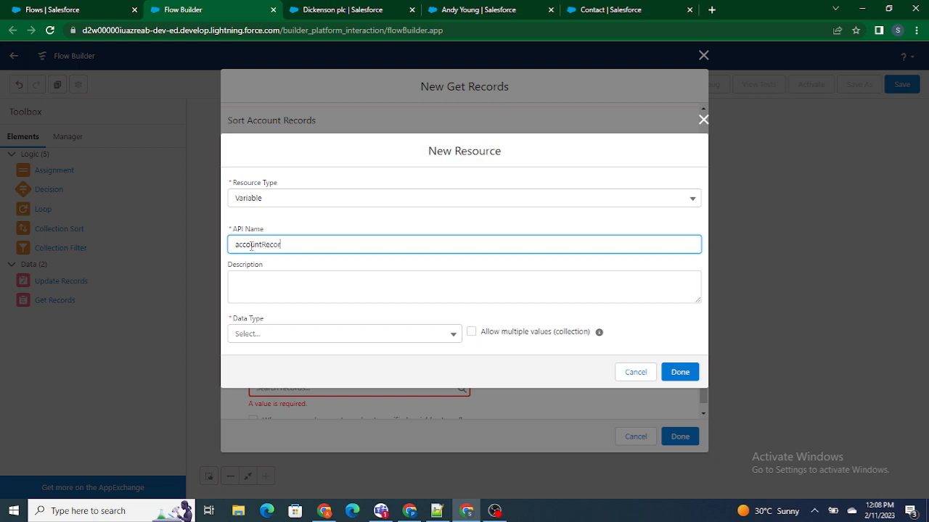
# Step: Set the accountRecord variable's data type to Record and its object to Account, and finish the resource
pyautogui.click(298, 332)
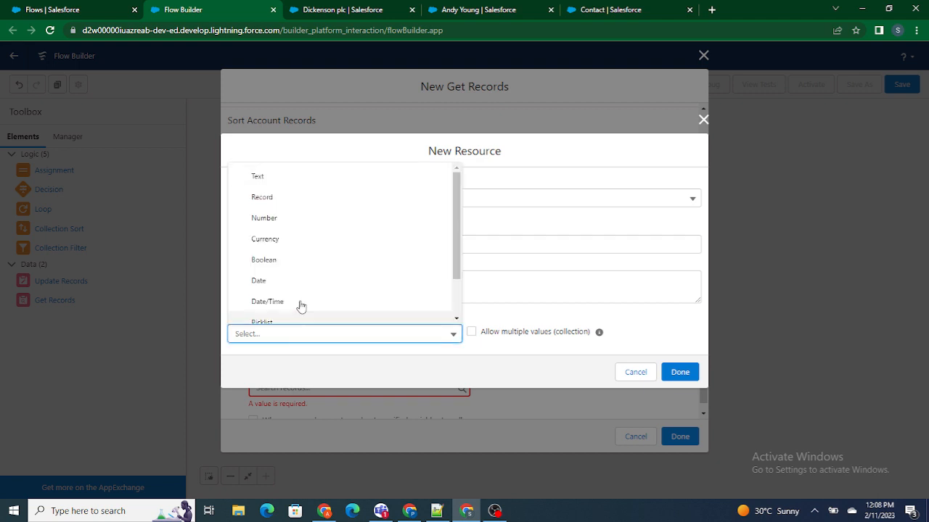
pyautogui.click(270, 200)
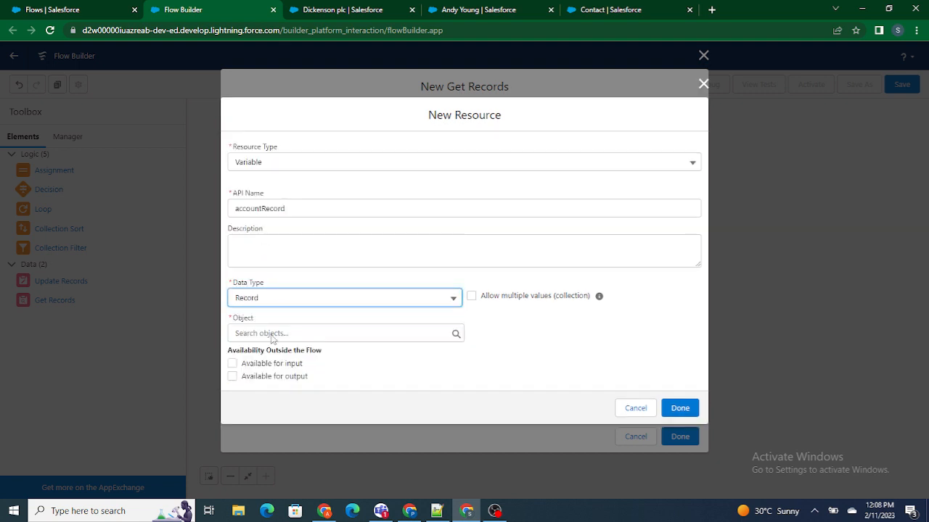
pyautogui.click(292, 332)
pyautogui.write('Account')
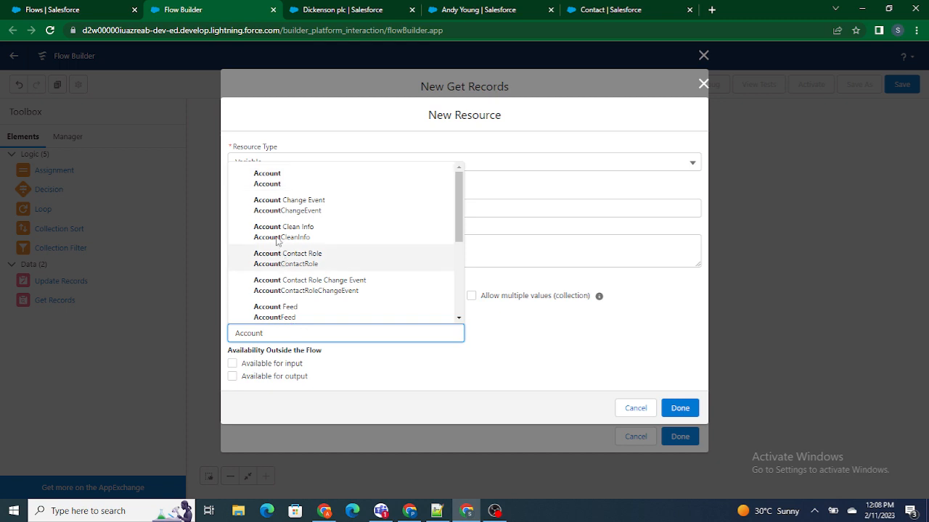
pyautogui.click(264, 177)
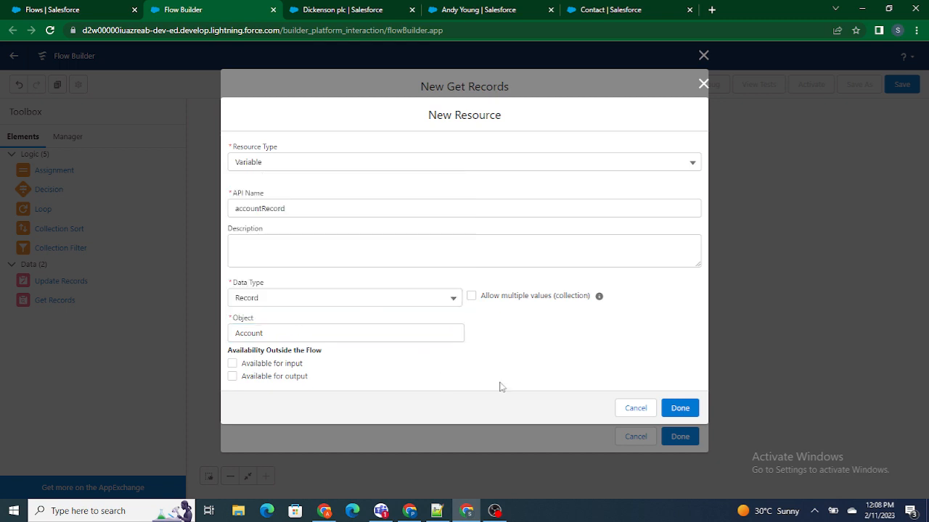
pyautogui.click(680, 407)
# Step: Store the AccountNumber field in the accountRecord variable and finish the Get Records element
pyautogui.scroll(-2, 545, 305)
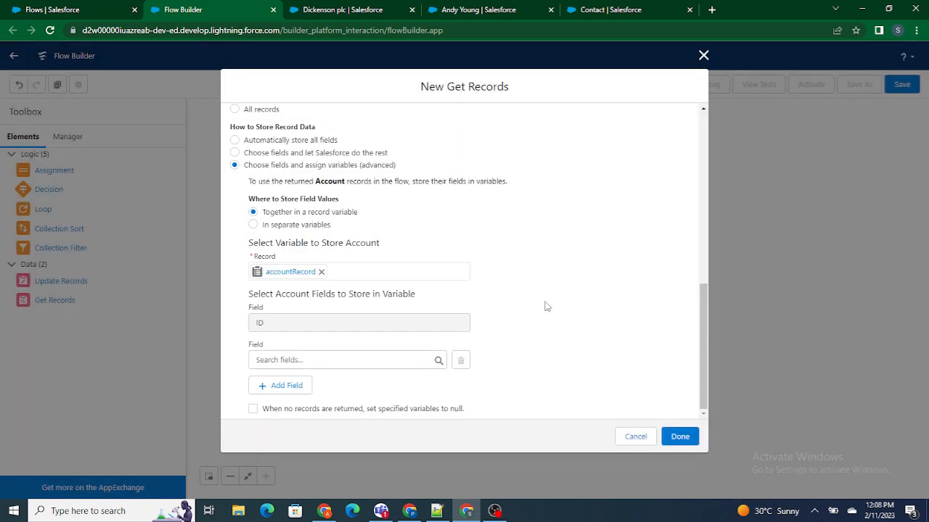
pyautogui.click(335, 9)
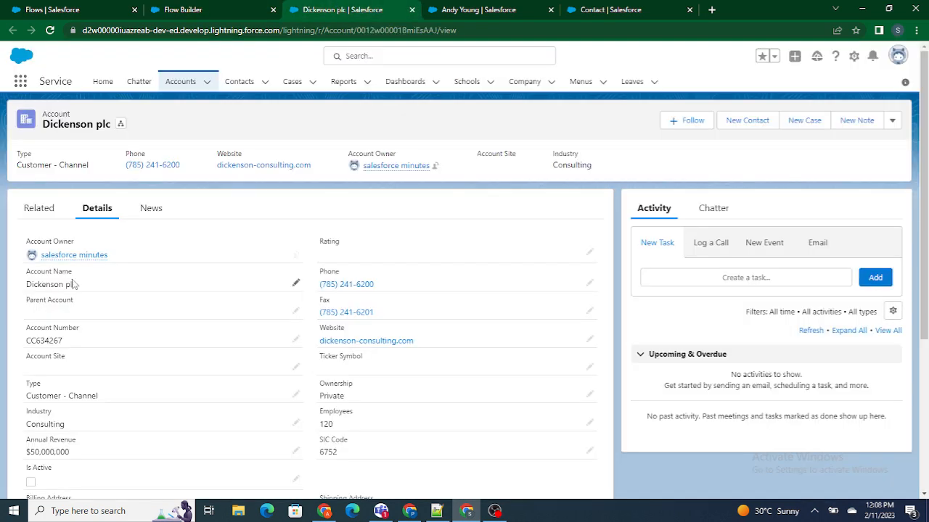
pyautogui.moveTo(67, 342); pyautogui.dragTo(18, 344)
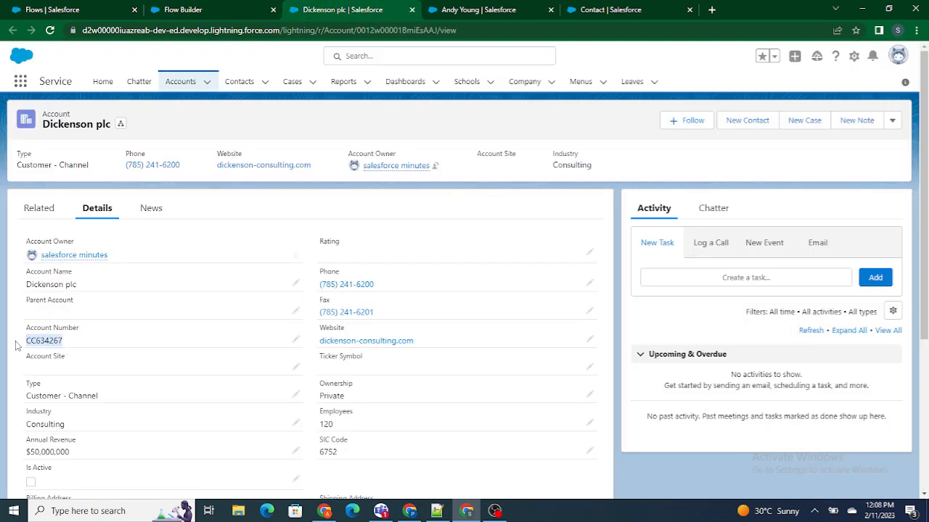
pyautogui.click(245, 9)
pyautogui.click(290, 359)
pyautogui.write('A')
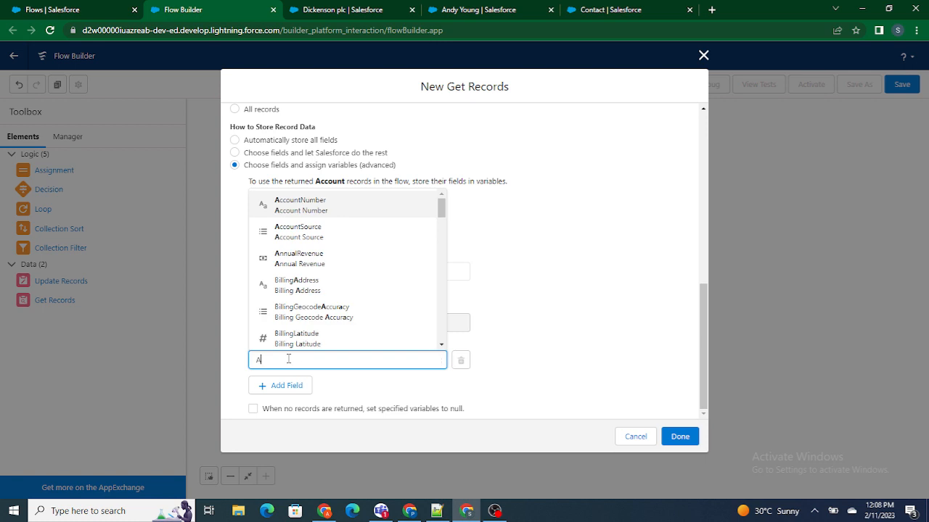
pyautogui.write('ccount')
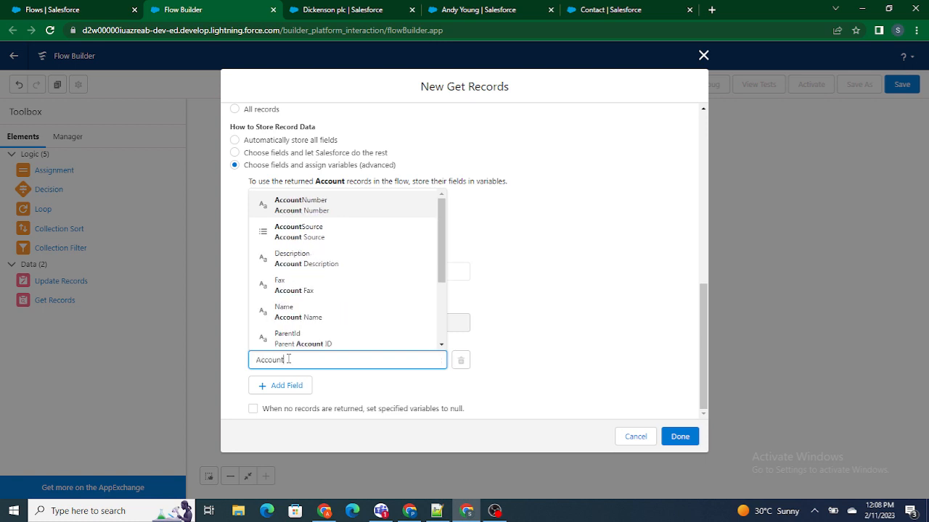
pyautogui.click(325, 202)
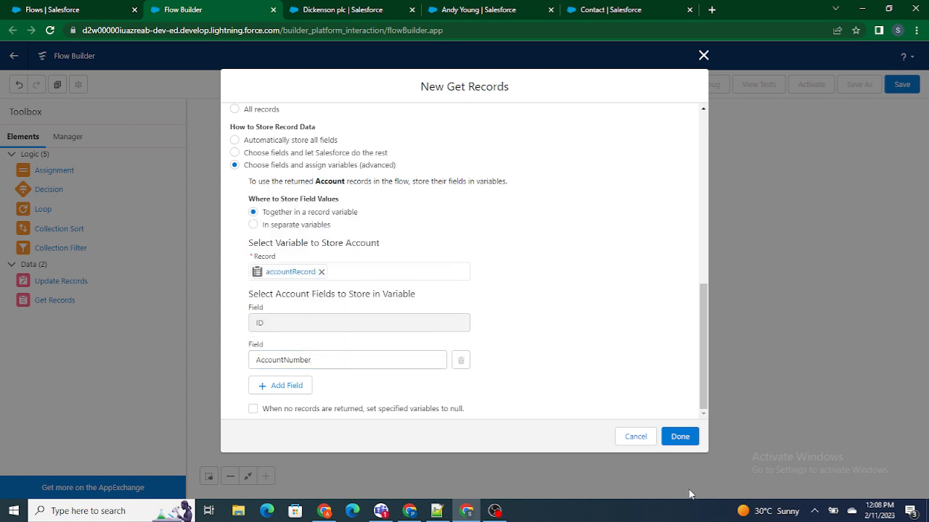
pyautogui.click(680, 436)
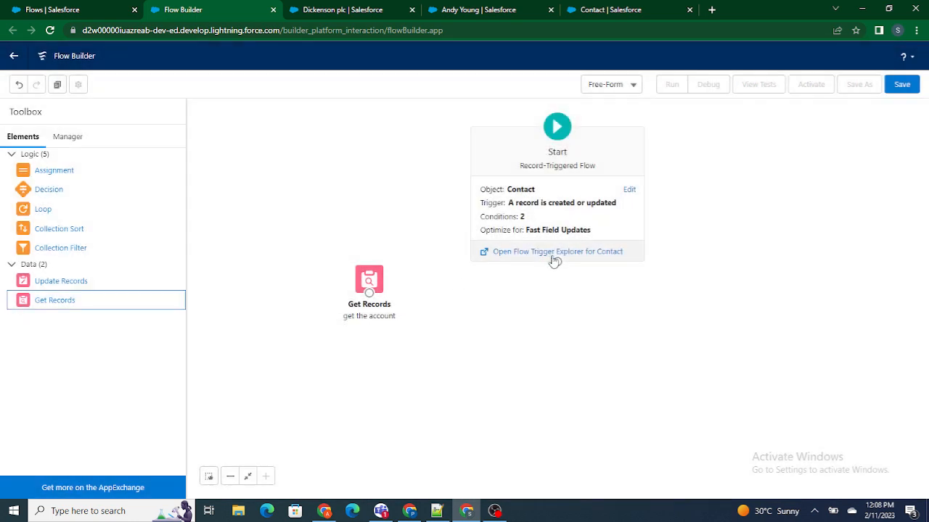
# Step: Connect Start to the Get Records element and add an Update Records element labelled "update contact"
pyautogui.moveTo(556, 262); pyautogui.dragTo(554, 351)
pyautogui.moveTo(58, 283); pyautogui.dragTo(288, 274)
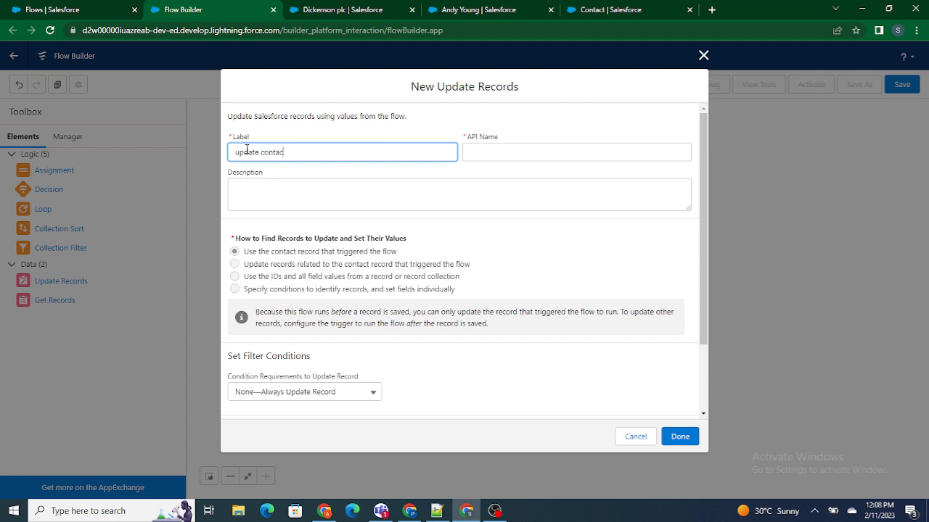
pyautogui.click(275, 171)
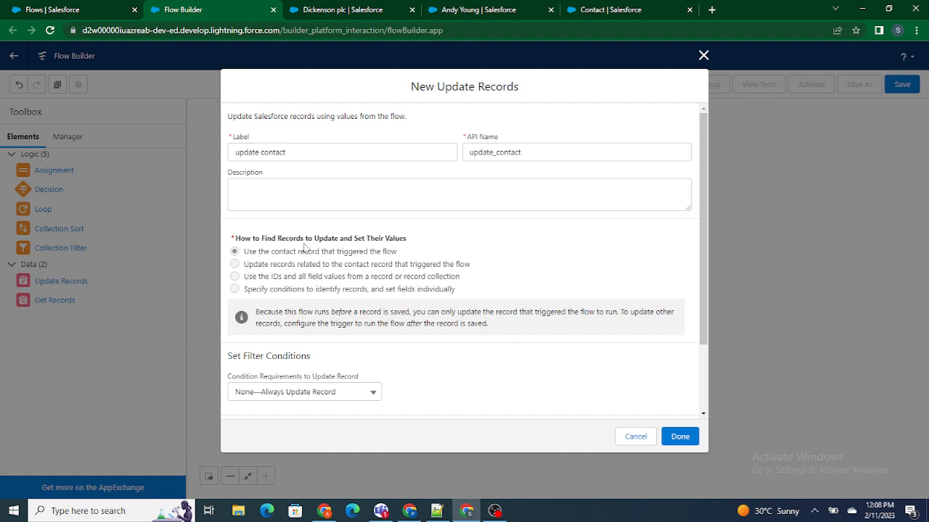
# Step: Choose Reporting_Account_Number__c as the field to set on the contact record that triggered the flow
pyautogui.scroll(-2, 305, 248)
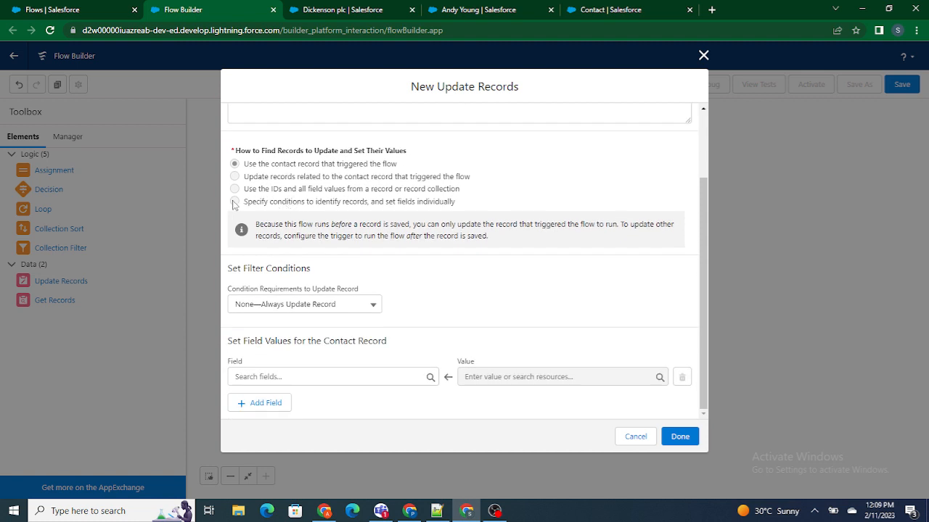
pyautogui.scroll(2, 335, 180)
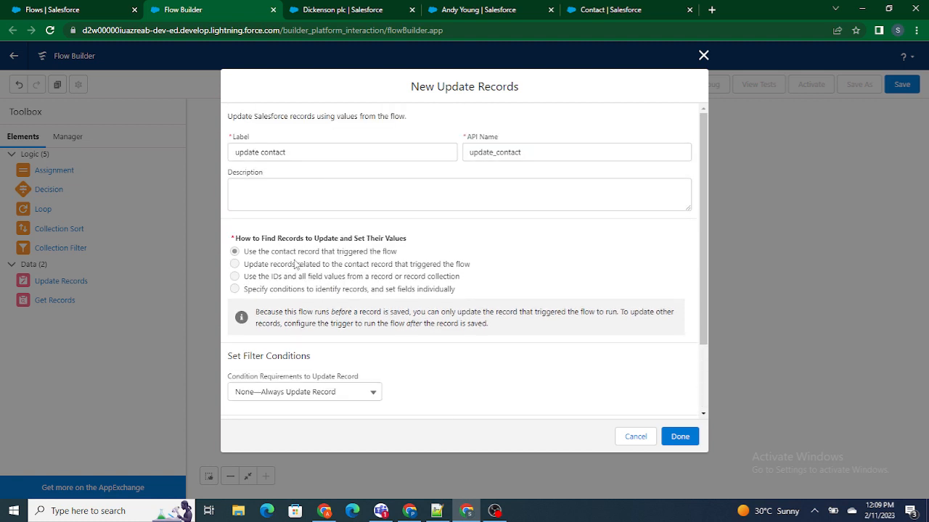
pyautogui.scroll(-2, 297, 266)
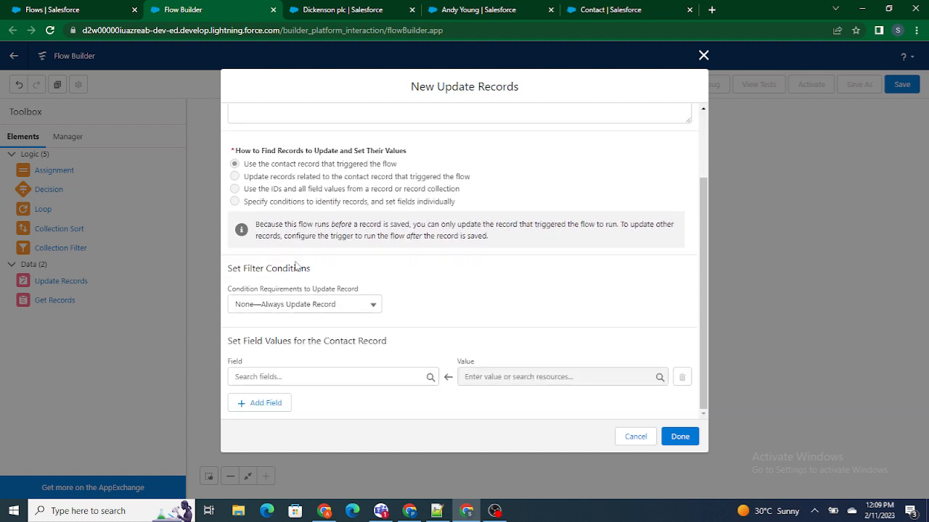
pyautogui.click(290, 376)
pyautogui.click(492, 190)
pyautogui.moveTo(492, 209); pyautogui.dragTo(211, 172)
pyautogui.click(425, 253)
pyautogui.click(281, 377)
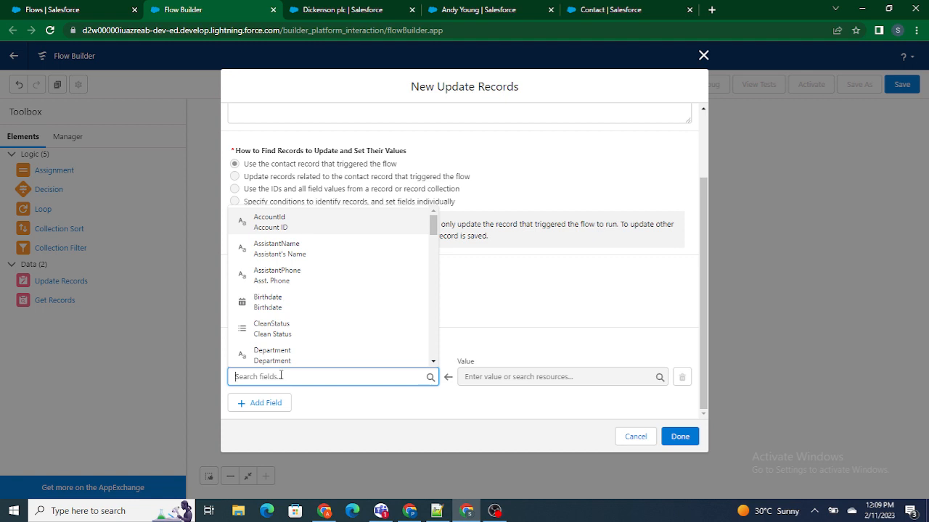
pyautogui.write('re')
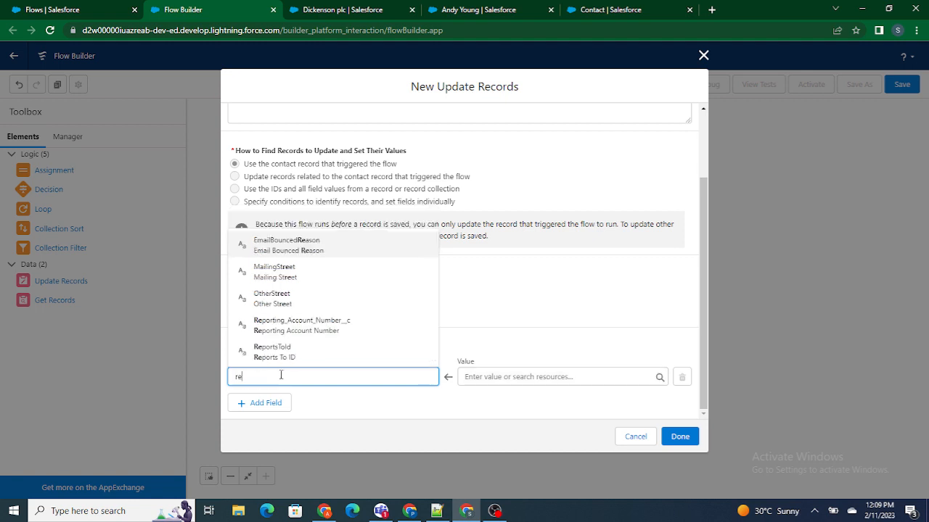
pyautogui.write('po')
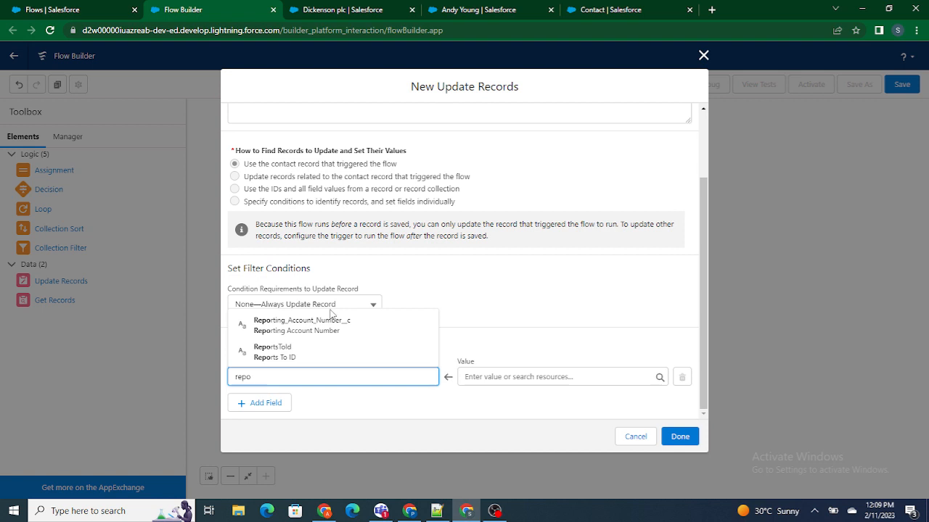
pyautogui.click(330, 321)
# Step: Set the field's value to {!accountRecord.AccountNumber}, finish the element, and connect Get Records to Update Records
pyautogui.click(508, 375)
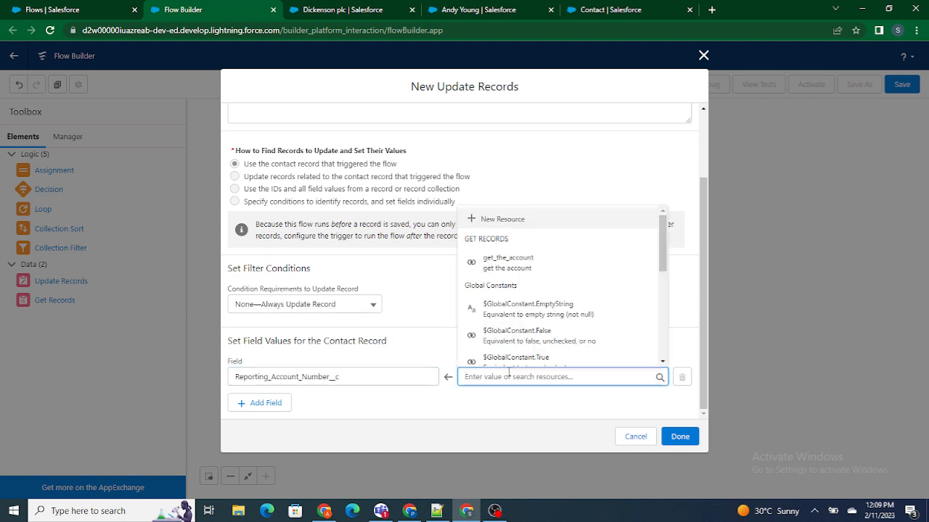
pyautogui.scroll(-5, 520, 275)
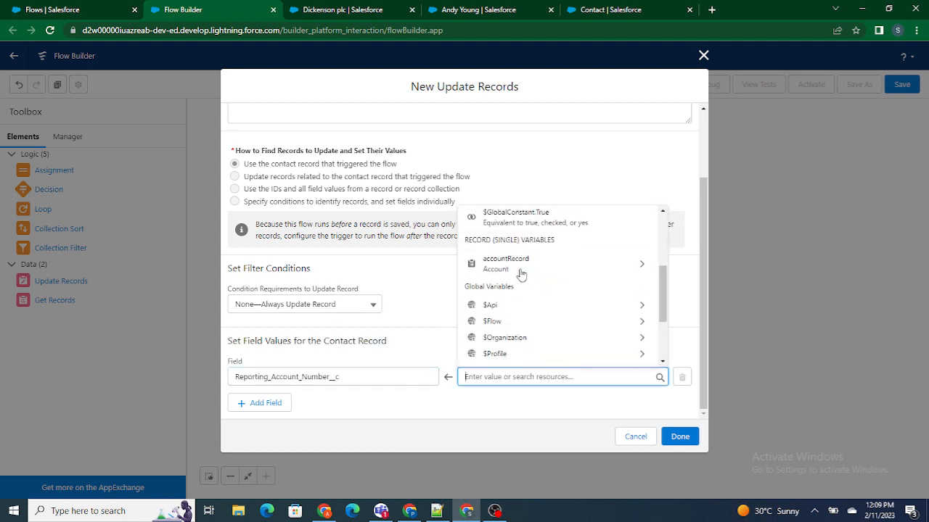
pyautogui.click(553, 264)
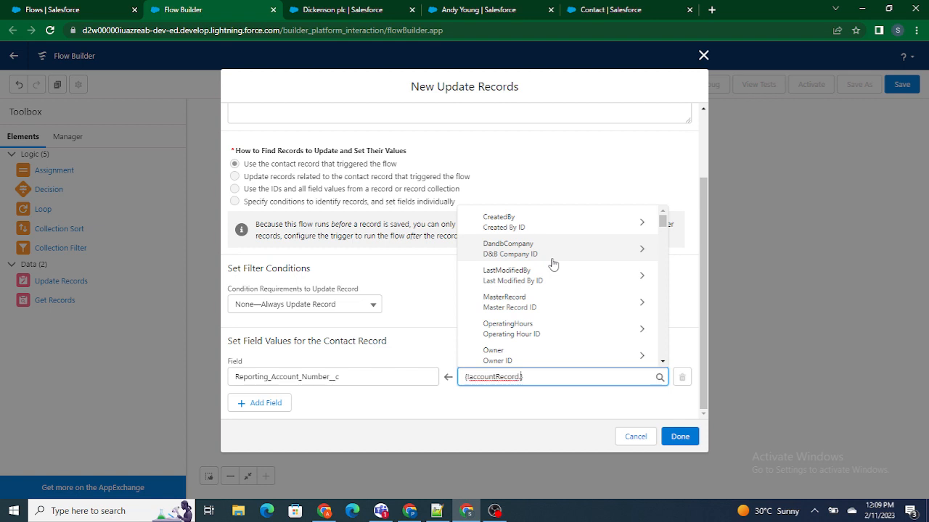
pyautogui.write('acc')
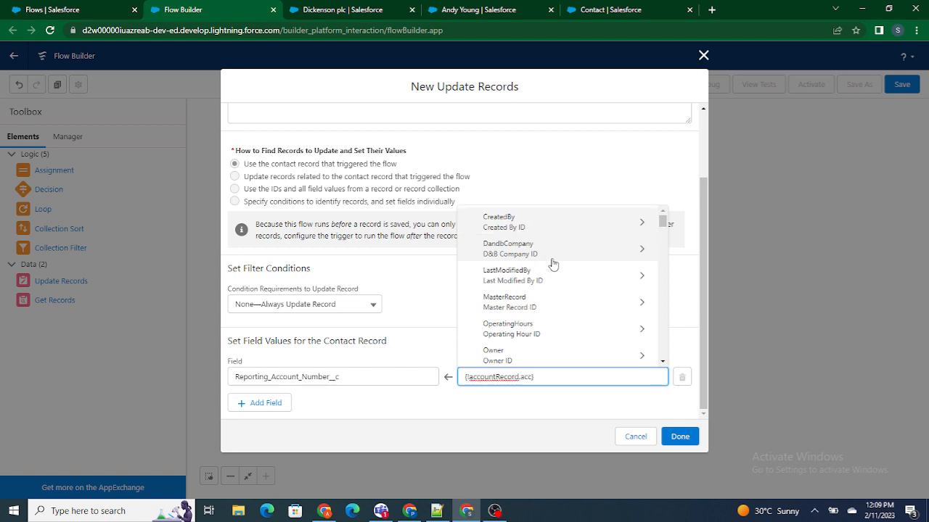
pyautogui.write('ount')
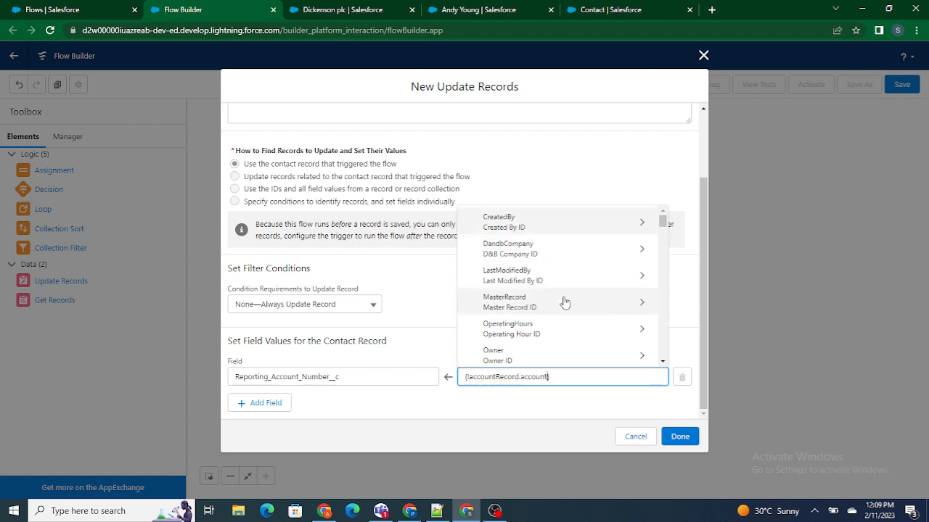
pyautogui.write('N')
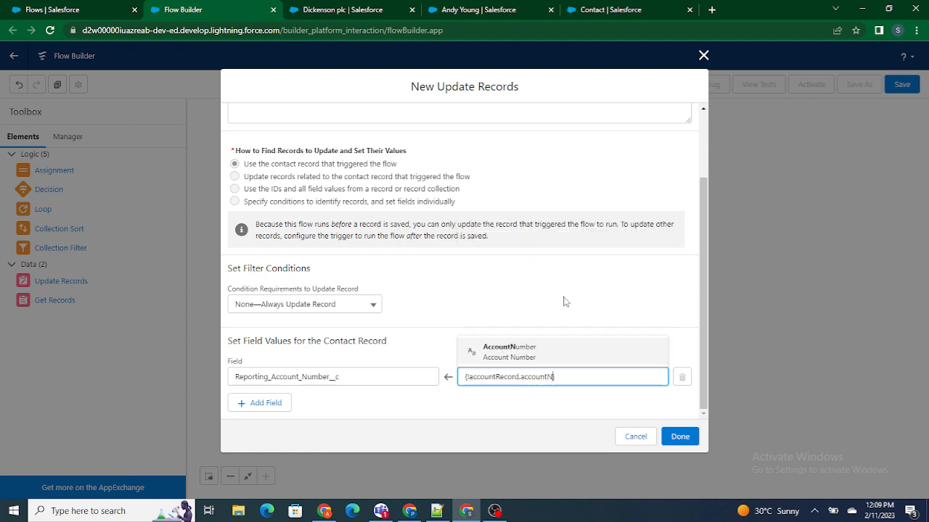
pyautogui.click(547, 350)
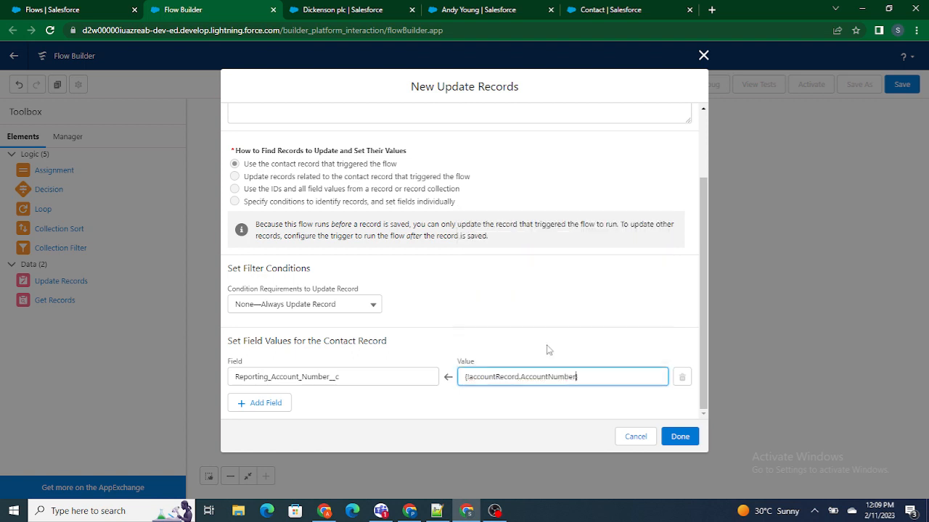
pyautogui.click(679, 438)
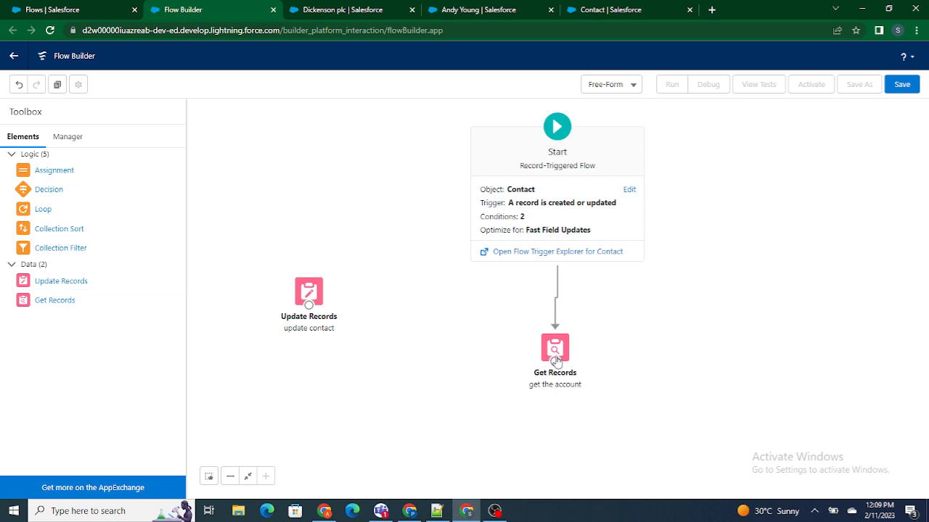
pyautogui.moveTo(553, 363); pyautogui.dragTo(638, 399)
# Step: Save the flow with the label "update contact account lookup flow" and activate it
pyautogui.click(901, 84)
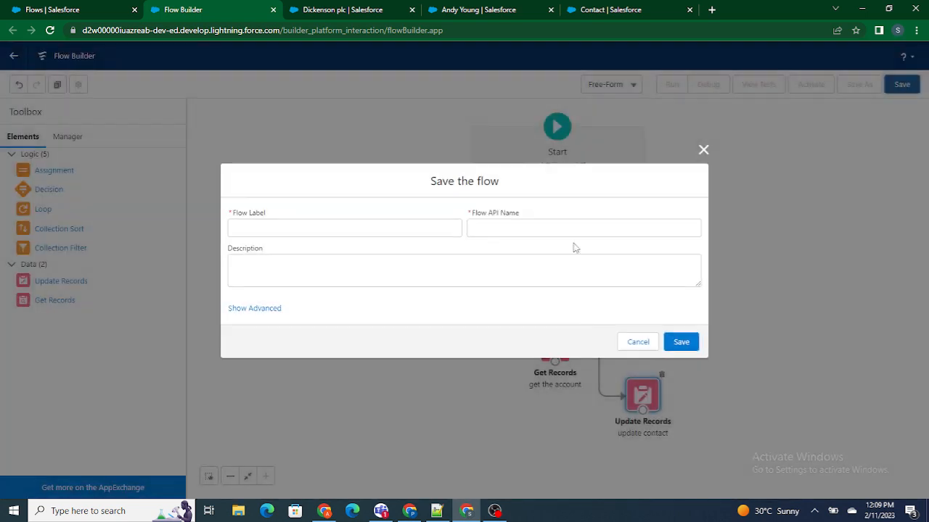
pyautogui.click(328, 223)
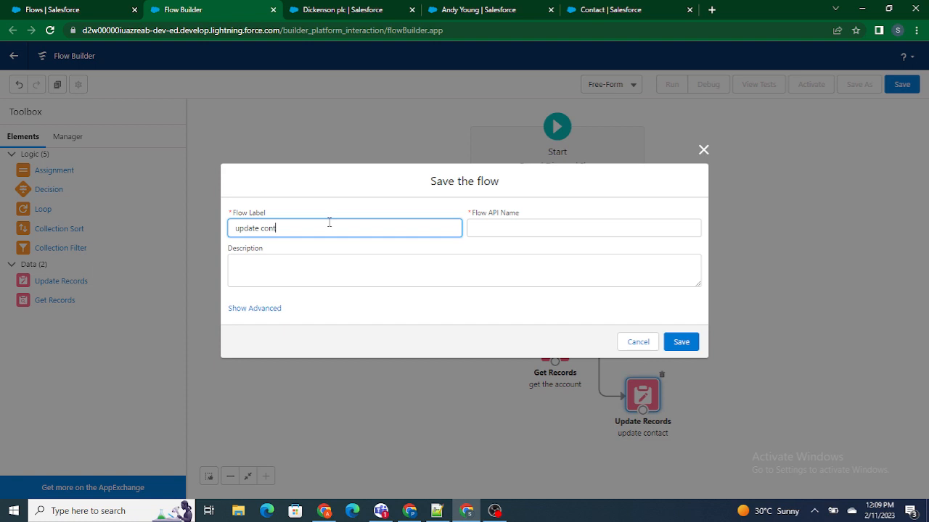
pyautogui.write('update contact account lookup flow')
pyautogui.click(357, 203)
pyautogui.click(681, 342)
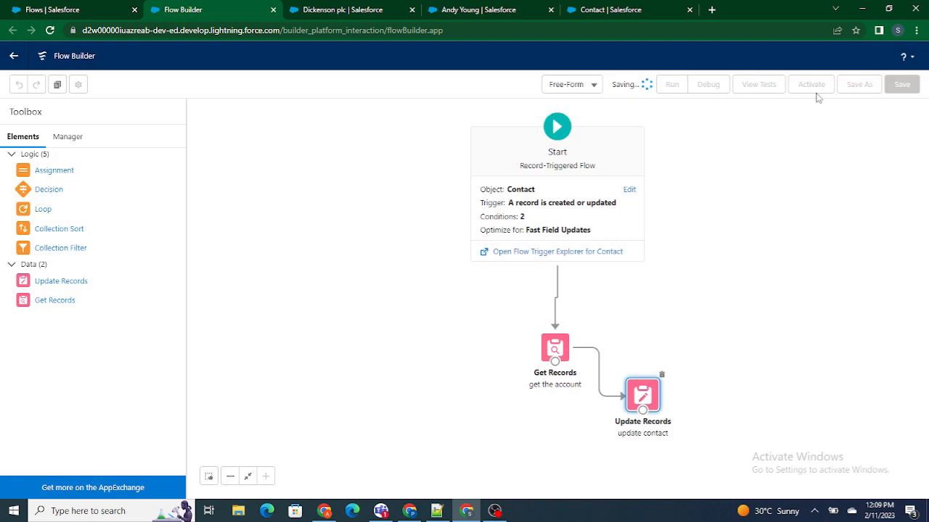
pyautogui.click(819, 91)
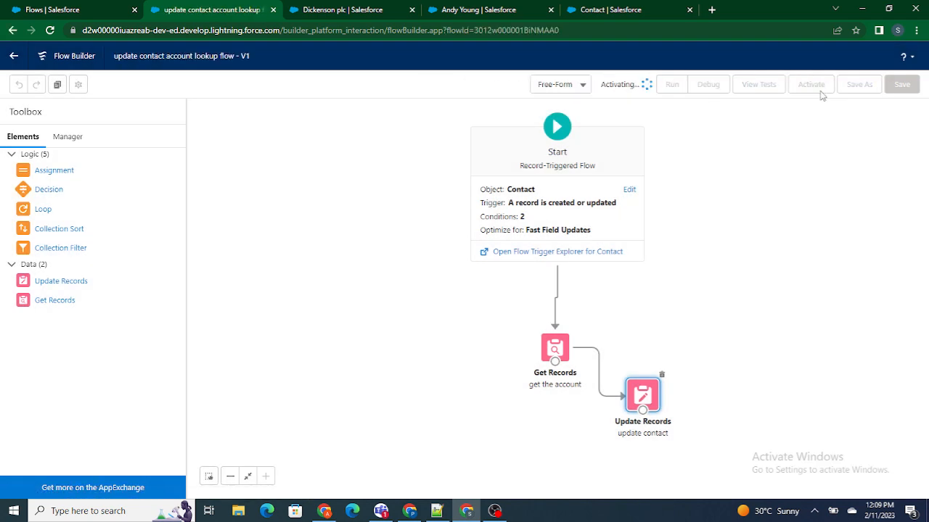
# Step: On the open contact record, change Account Name to "created for youtube video" and save the contact
pyautogui.click(479, 9)
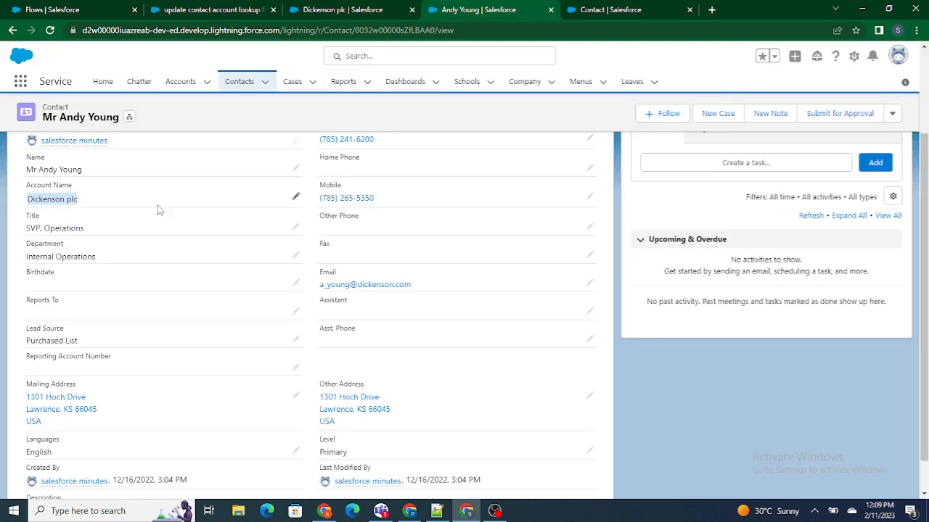
pyautogui.click(99, 196)
pyautogui.moveTo(97, 201); pyautogui.dragTo(18, 202)
pyautogui.click(293, 199)
pyautogui.click(294, 198)
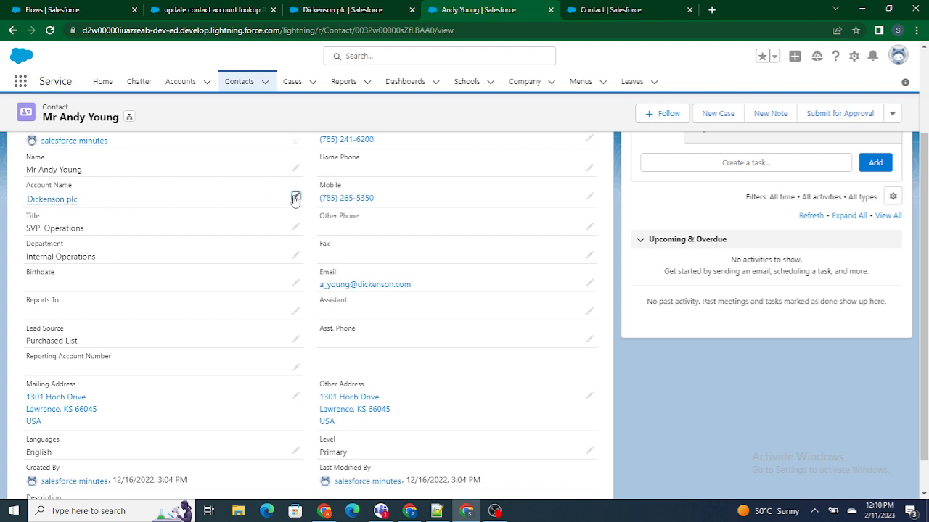
pyautogui.moveTo(39, 421); pyautogui.dragTo(108, 416)
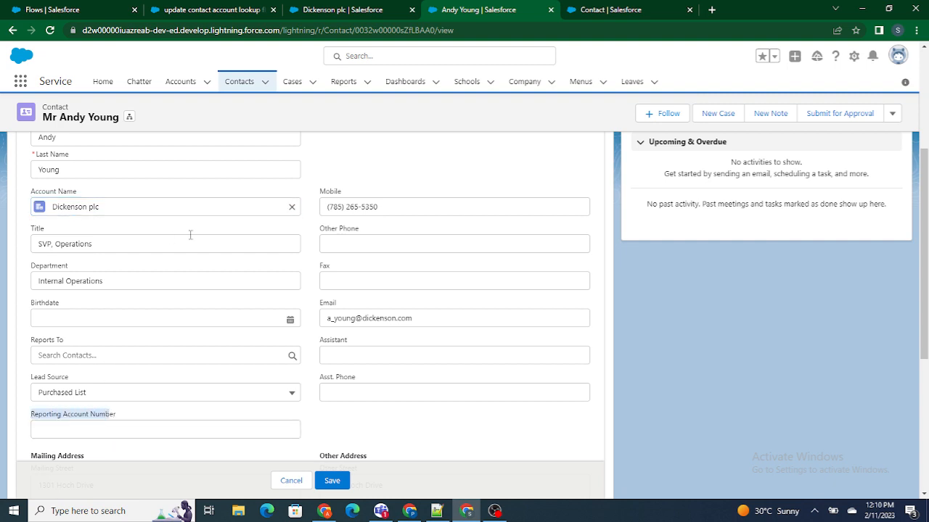
pyautogui.click(290, 207)
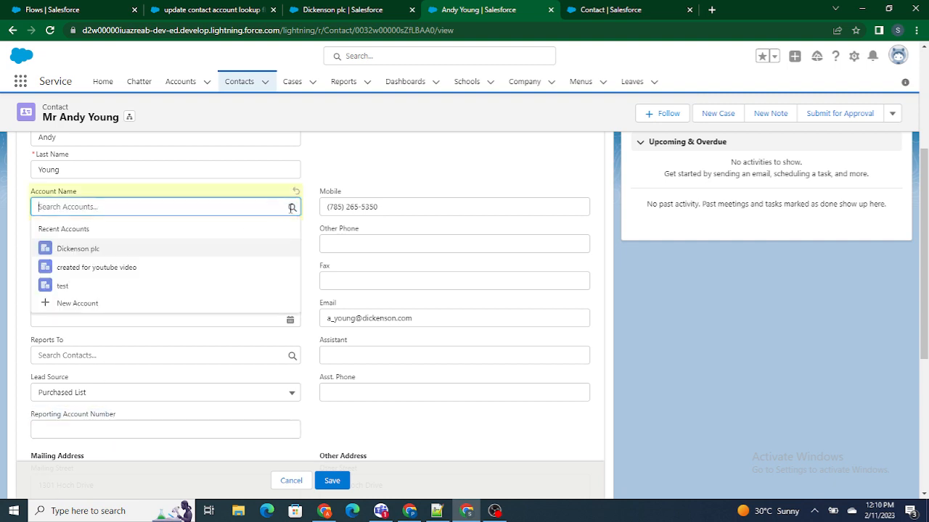
pyautogui.click(131, 268)
pyautogui.click(325, 479)
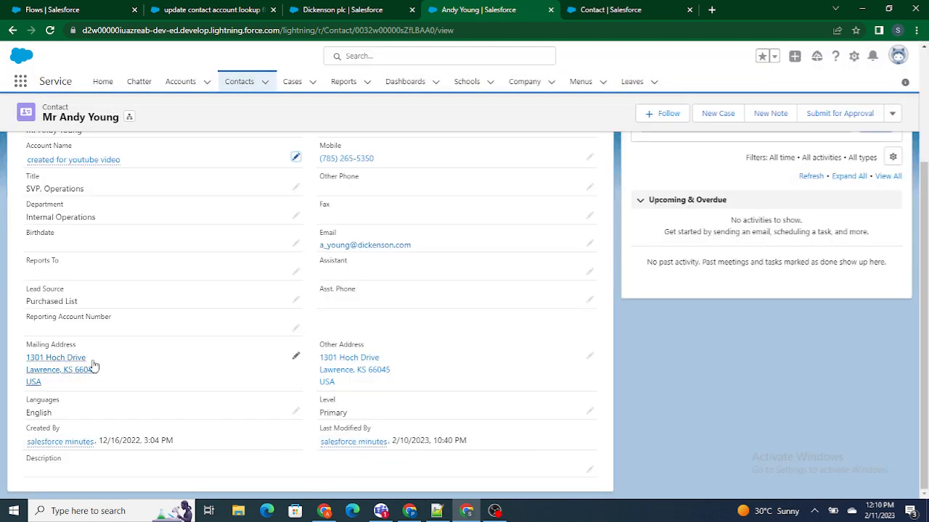
# Step: Set the contact's Account Name to Dickenson plc, save, and check the Reporting Account Number field
pyautogui.click(295, 157)
pyautogui.click(291, 169)
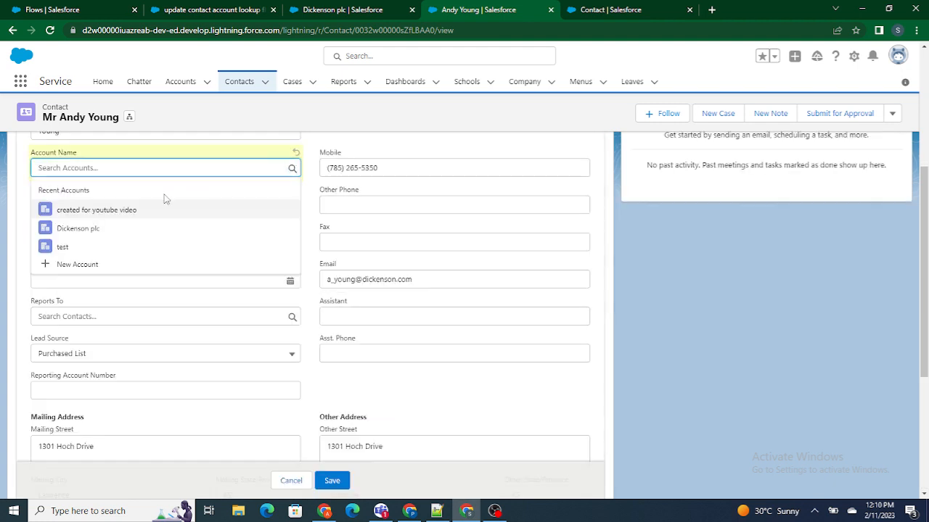
pyautogui.click(145, 229)
pyautogui.click(329, 481)
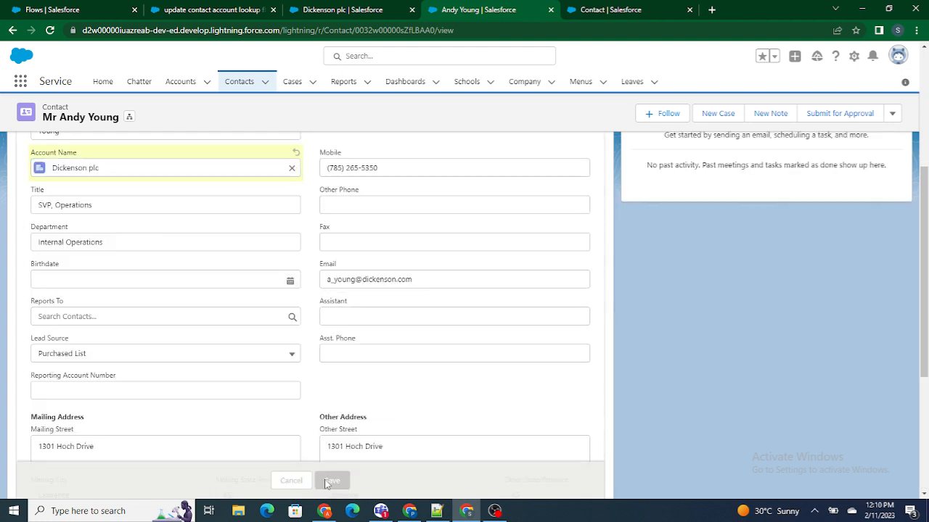
pyautogui.moveTo(112, 317); pyautogui.dragTo(30, 327)
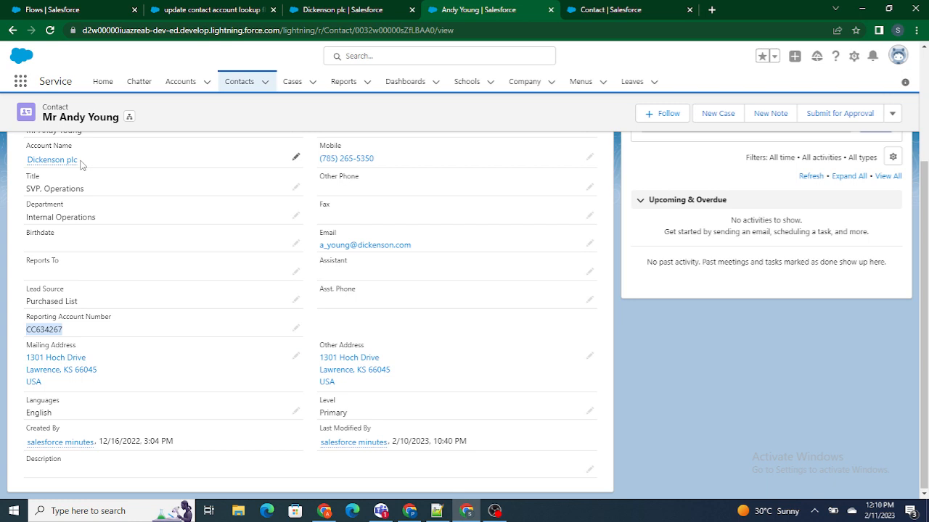
# Step: Compare the Dickenson plc account's Account Number with the contact's Reporting Account Number
pyautogui.click(324, 20)
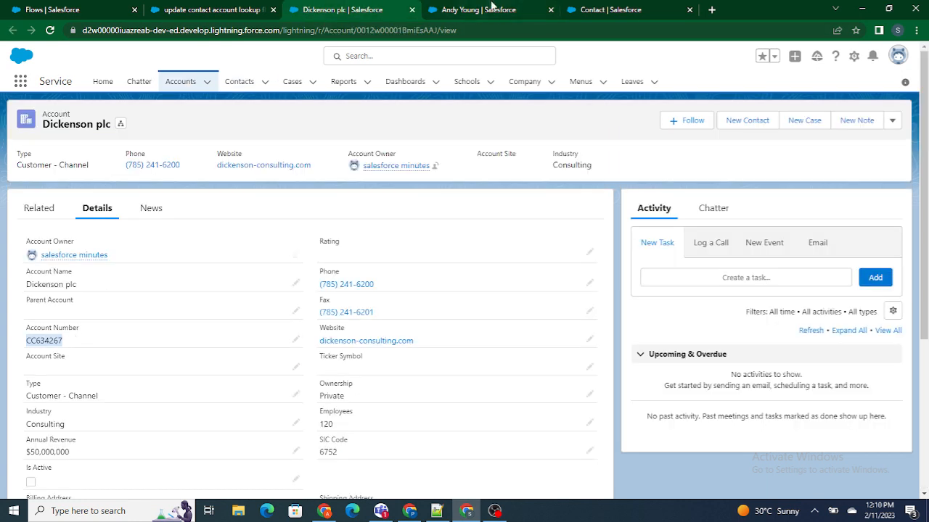
pyautogui.click(491, 9)
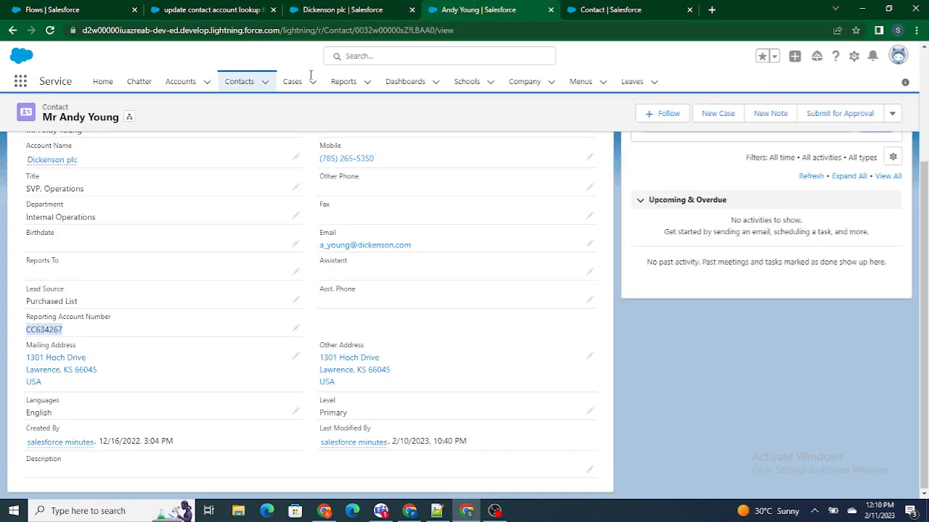
# Step: Review the flow's Start configuration against the contact record, covering the trigger, AccountId entry conditions and optimization, and close it without changes
pyautogui.click(215, 14)
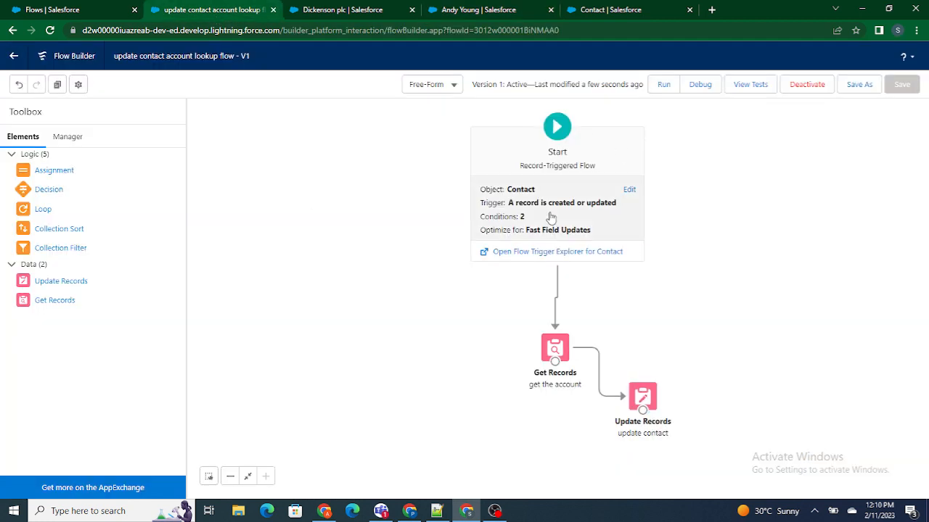
pyautogui.doubleClick(552, 218)
pyautogui.scroll(-1, 319, 245)
pyautogui.scroll(-2, 320, 246)
pyautogui.scroll(3, 320, 245)
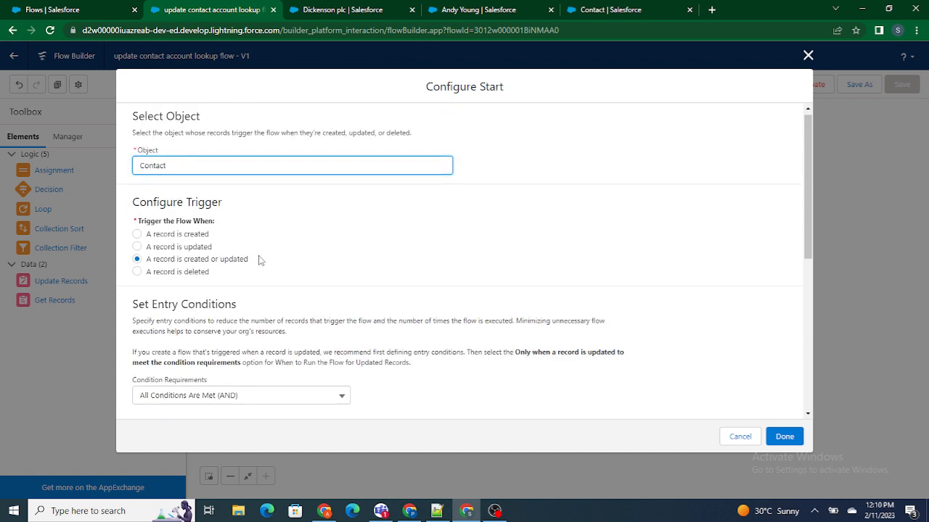
pyautogui.click(479, 9)
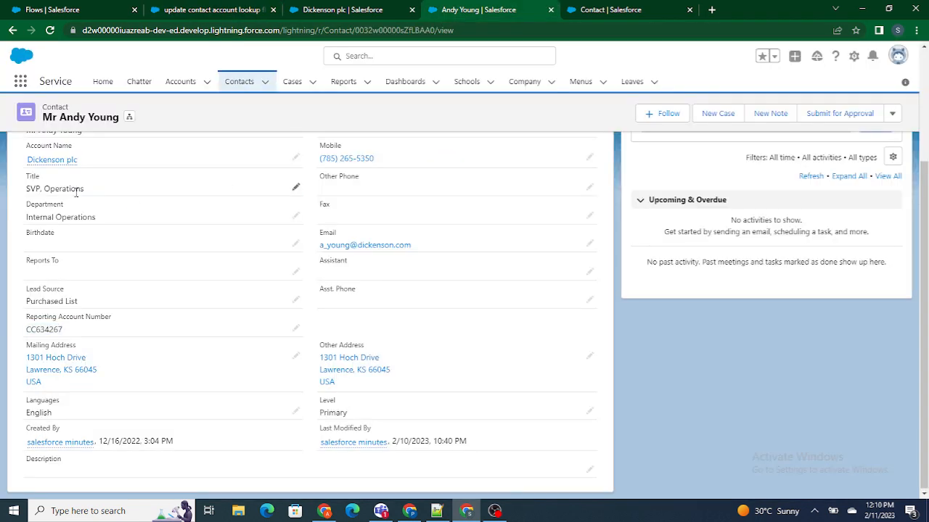
pyautogui.scroll(3, 76, 192)
pyautogui.click(187, 10)
pyautogui.scroll(-4, 192, 239)
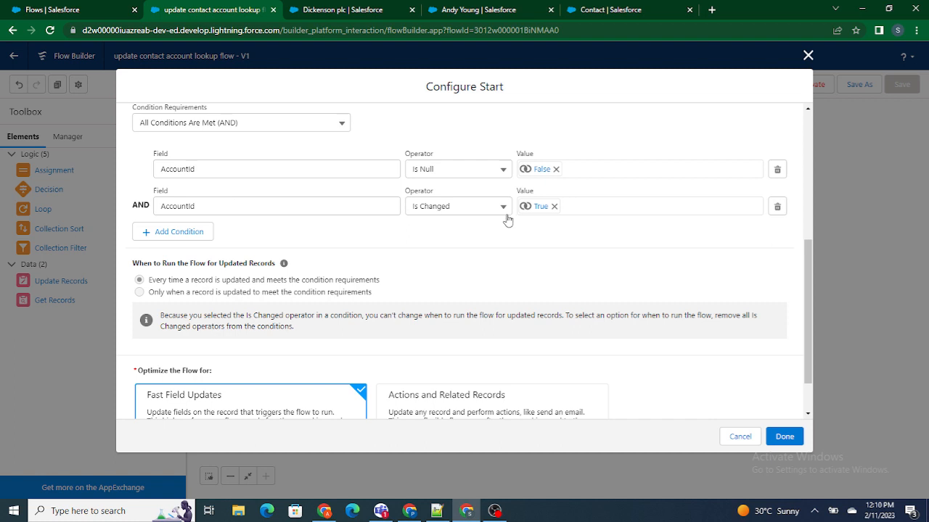
pyautogui.scroll(-2, 510, 288)
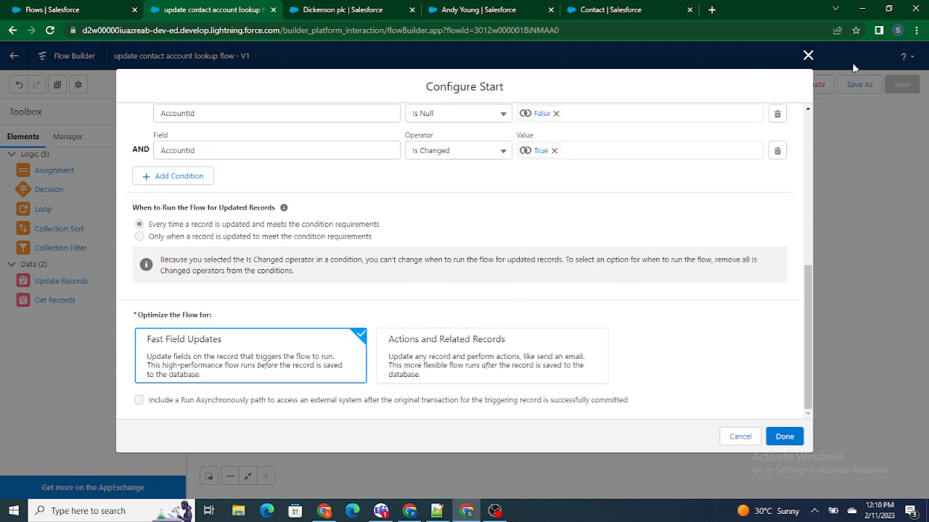
pyautogui.click(808, 55)
# Step: Review the "get the account" element's filter and stored AccountNumber field against the contact and account records, and close it without changes
pyautogui.doubleClick(556, 347)
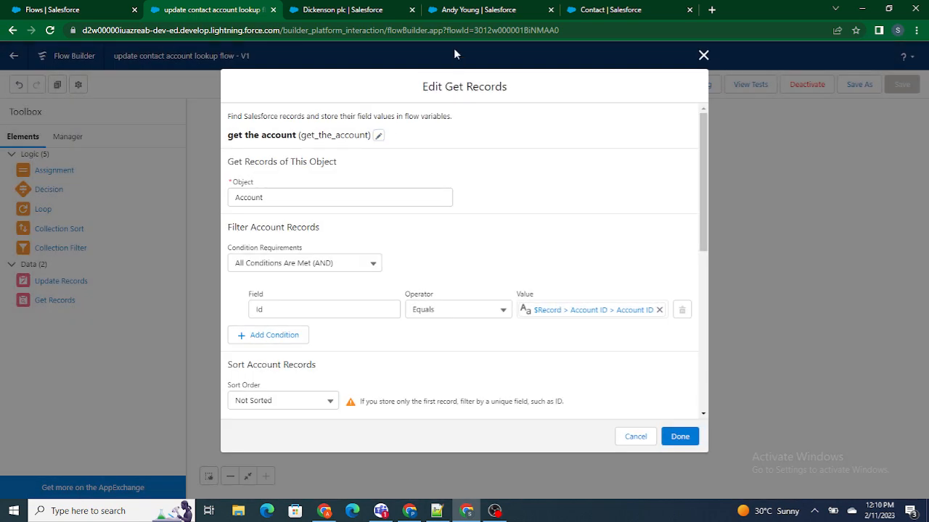
pyautogui.click(445, 14)
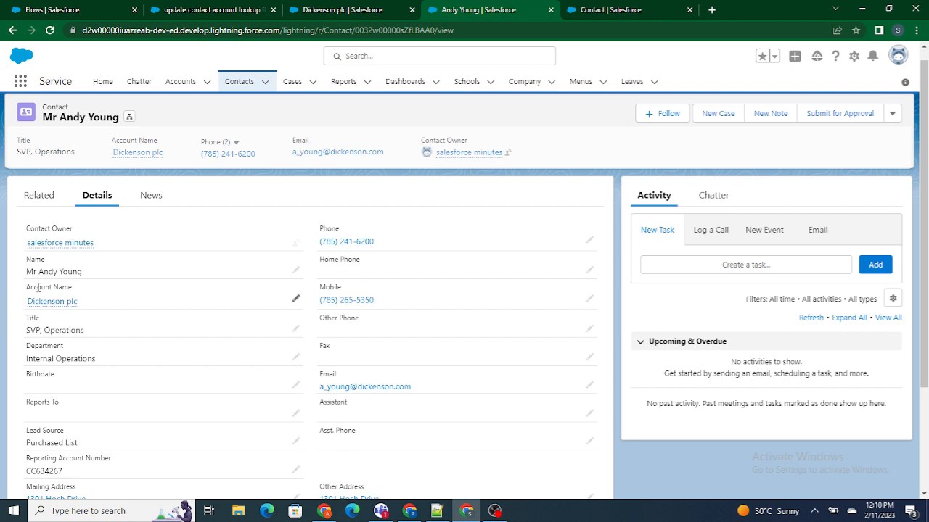
pyautogui.click(243, 9)
pyautogui.scroll(-10, 322, 333)
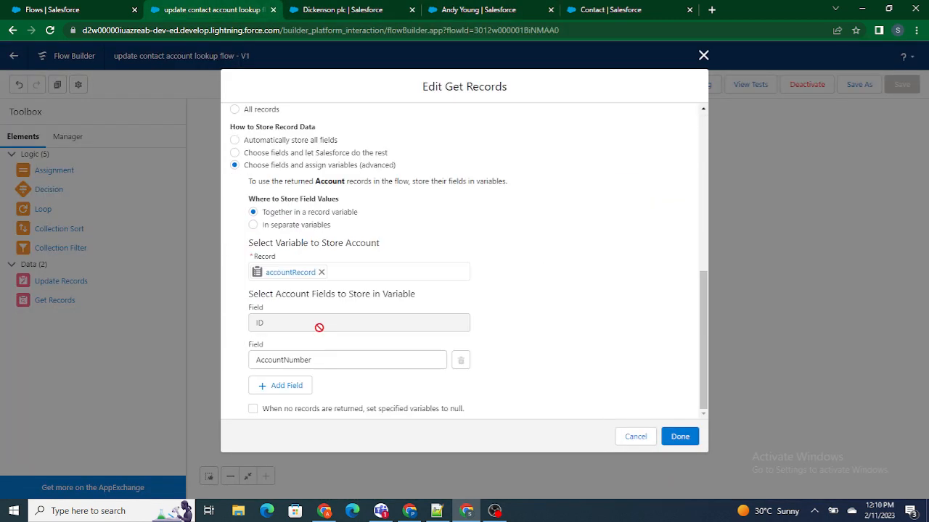
pyautogui.moveTo(331, 365); pyautogui.dragTo(244, 361)
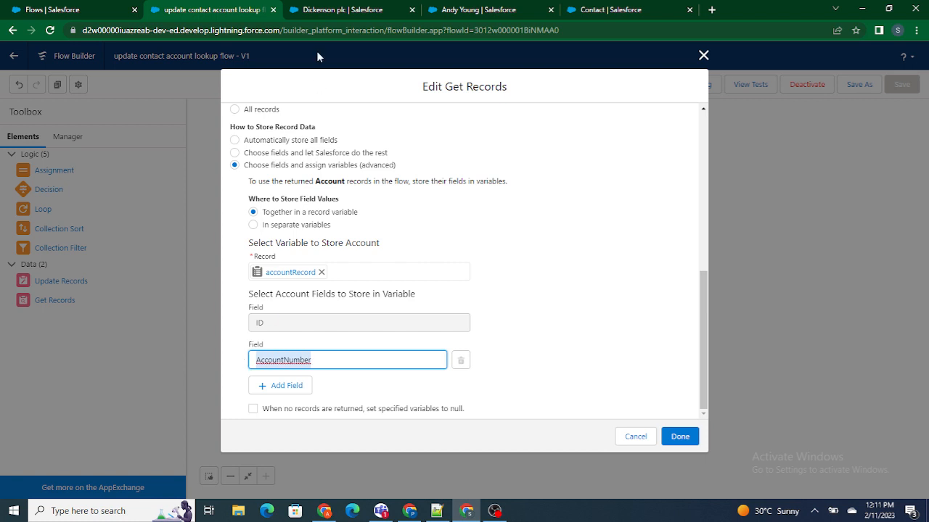
pyautogui.click(312, 11)
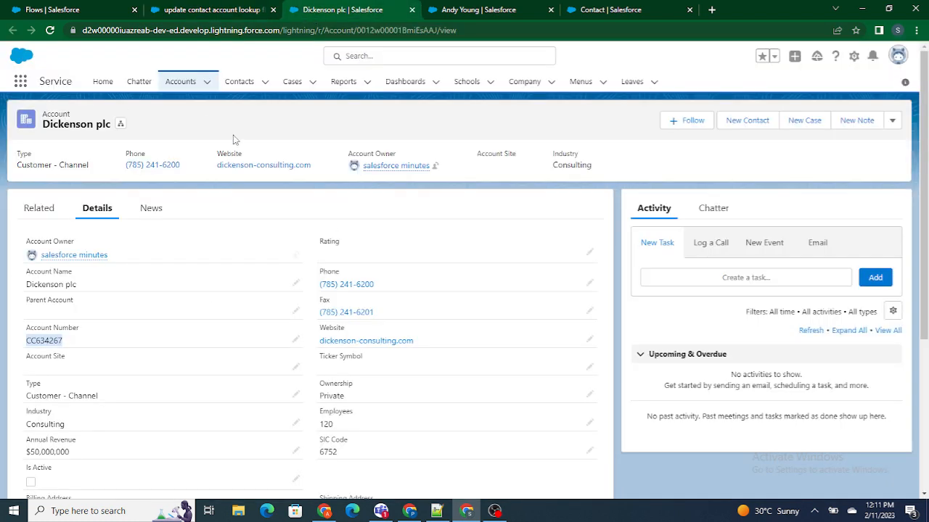
pyautogui.click(221, 10)
pyautogui.click(499, 293)
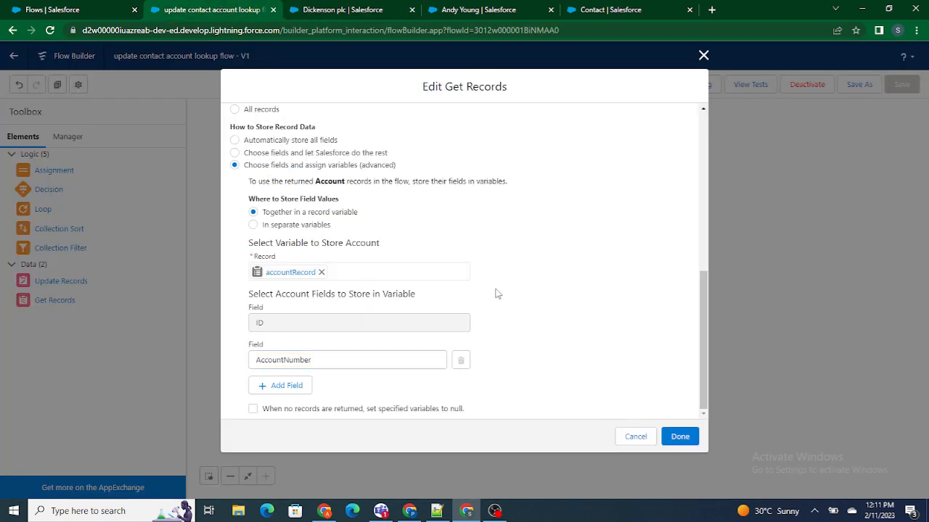
pyautogui.scroll(3, 537, 217)
pyautogui.scroll(-3, 553, 231)
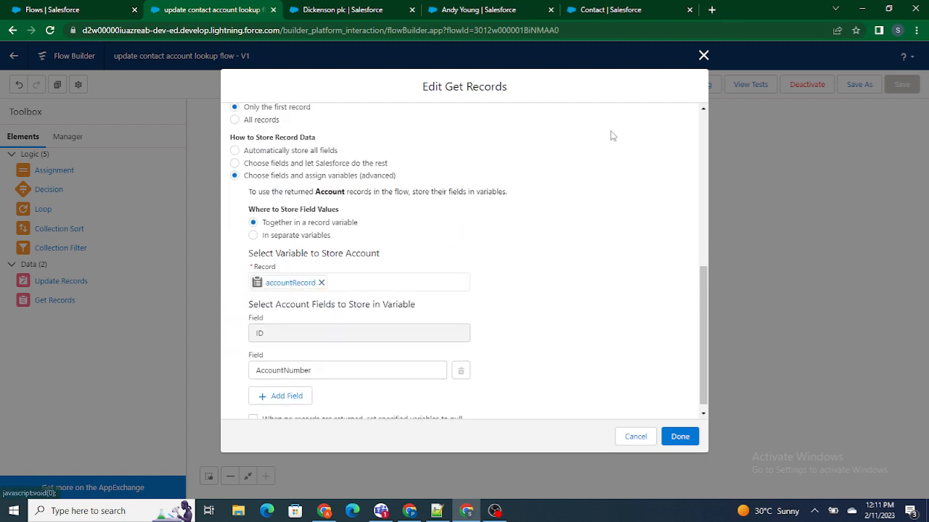
pyautogui.click(702, 57)
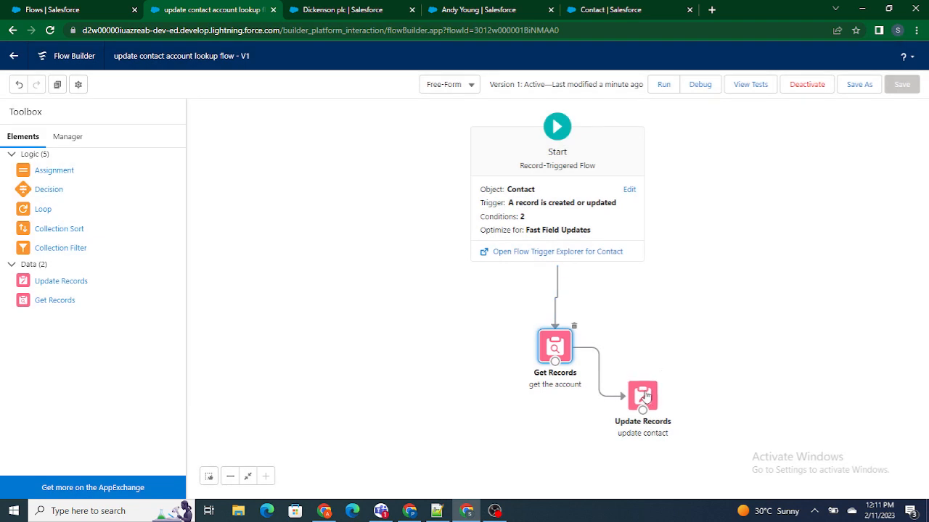
# Step: Review the "update contact" element's Reporting_Account_Number__c assignment against the contact record, and close the element
pyautogui.doubleClick(645, 394)
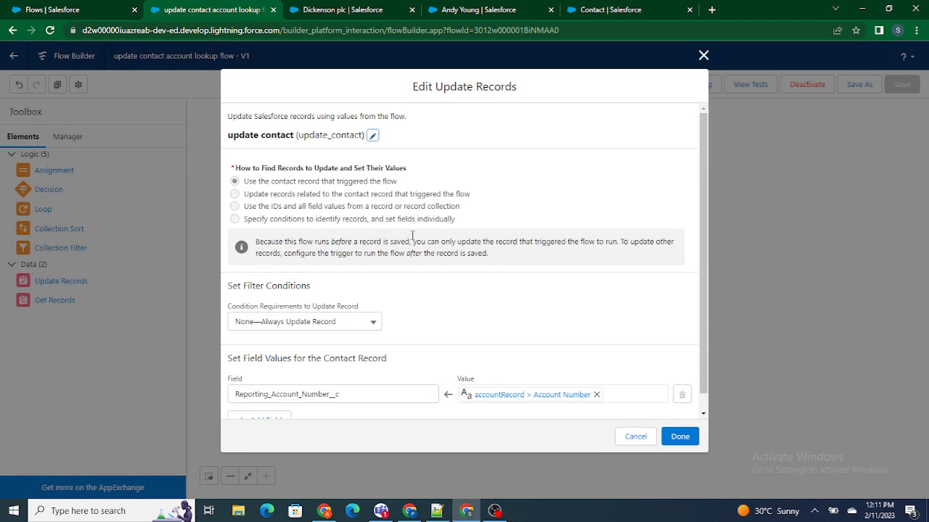
pyautogui.moveTo(358, 377); pyautogui.dragTo(234, 378)
pyautogui.click(463, 310)
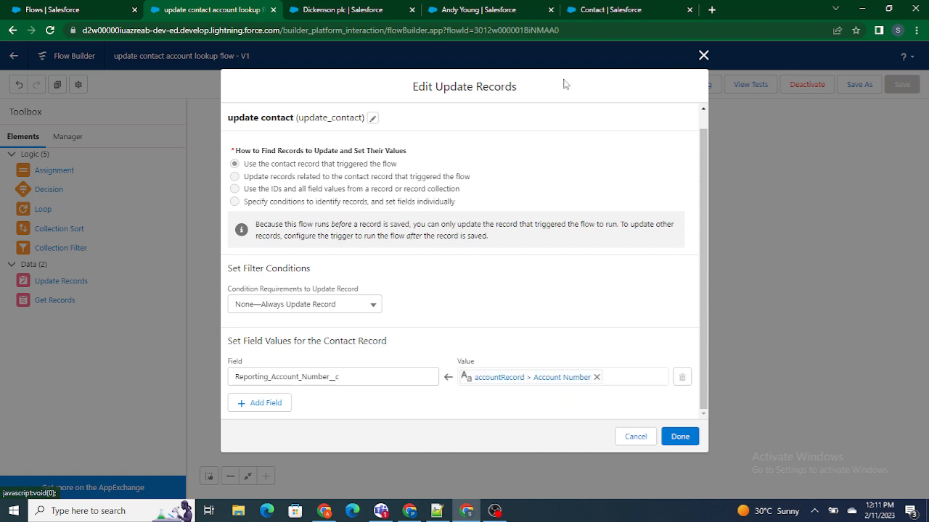
pyautogui.click(477, 10)
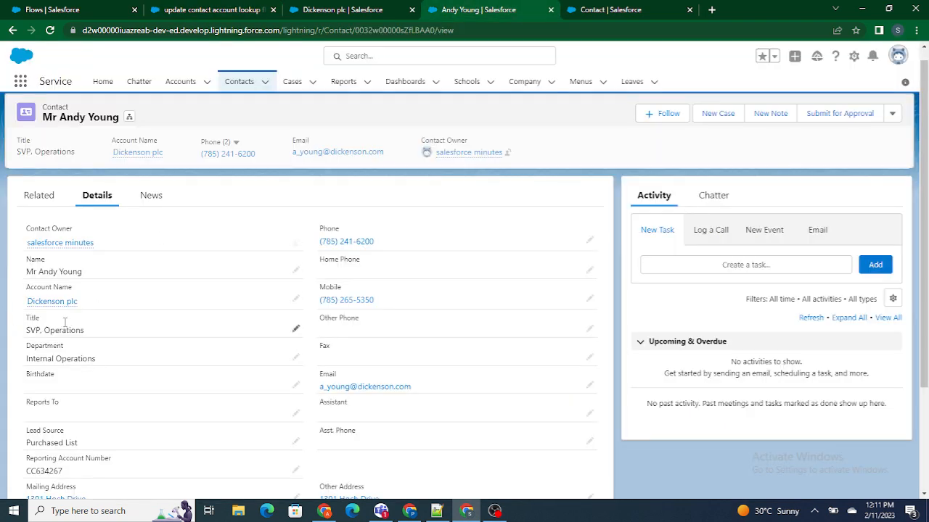
pyautogui.click(196, 9)
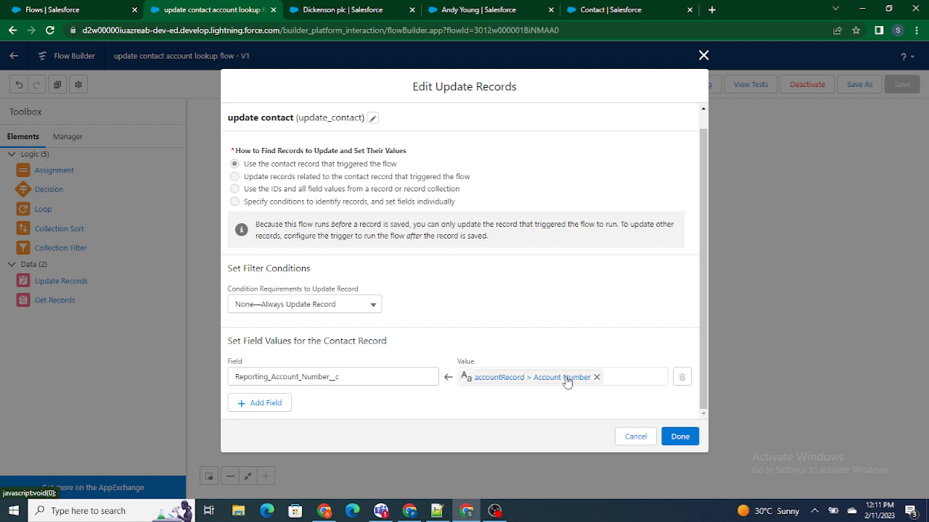
pyautogui.moveTo(380, 378); pyautogui.dragTo(250, 375)
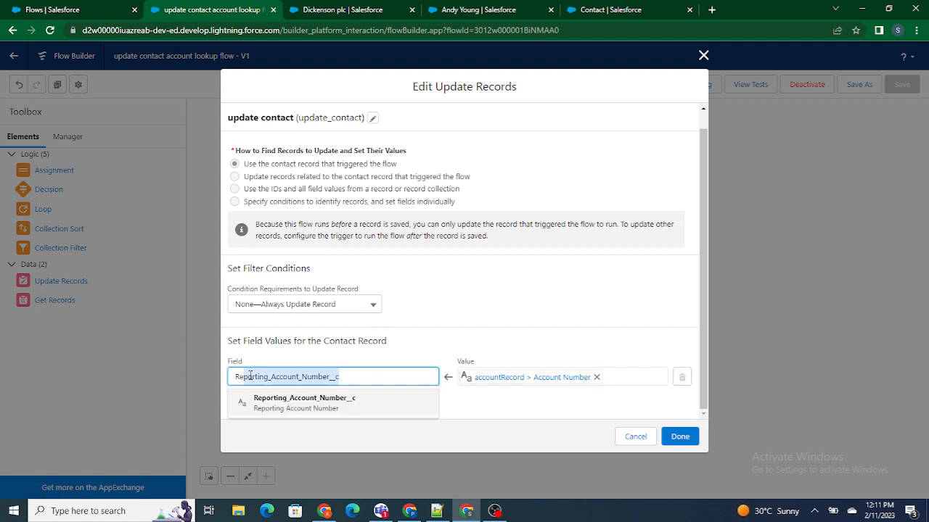
pyautogui.click(478, 286)
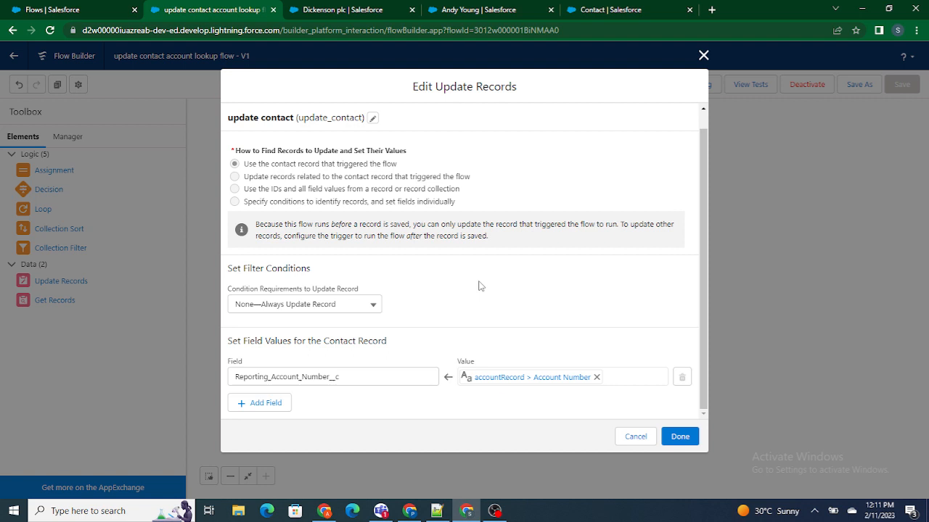
pyautogui.click(680, 436)
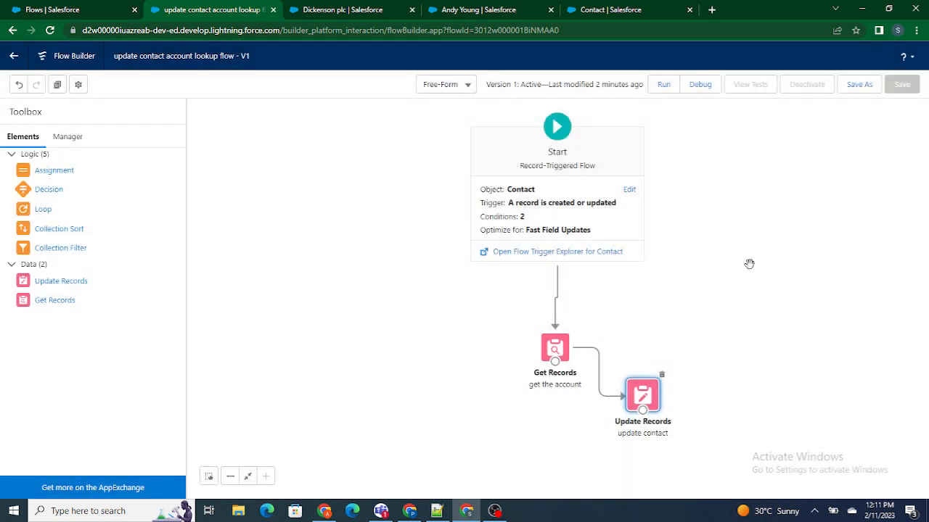